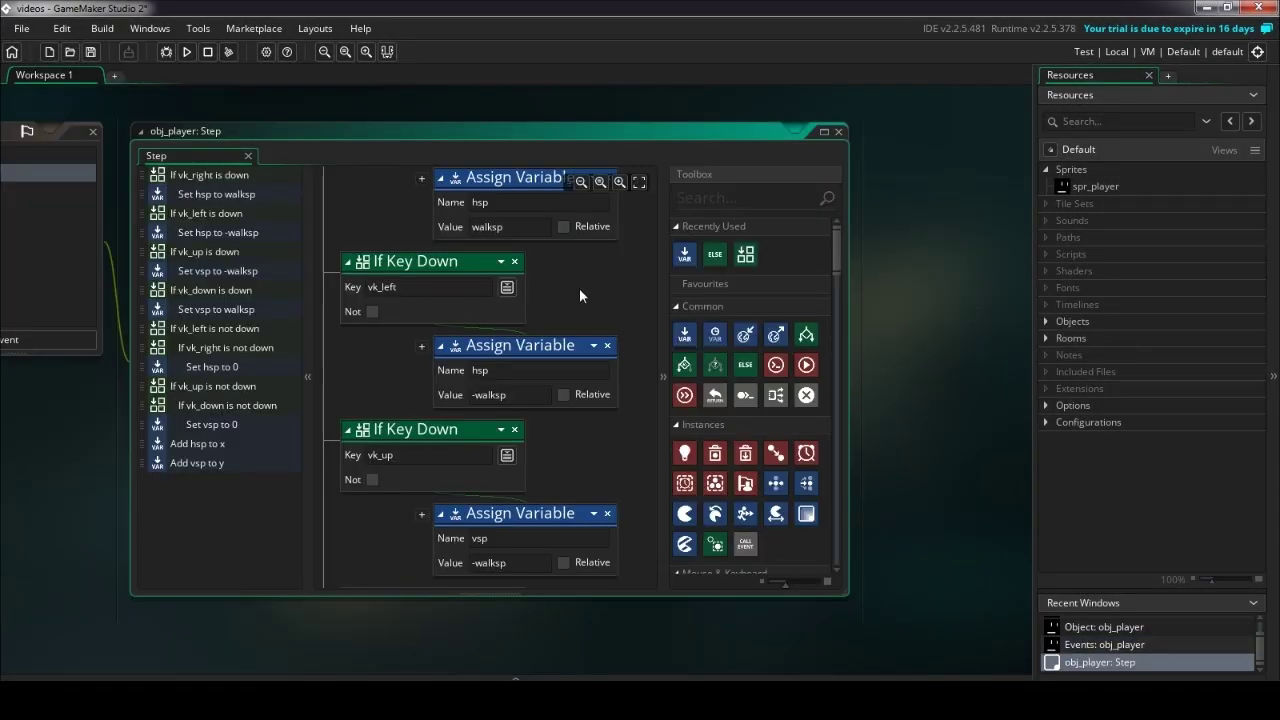
{"action": "scroll", "coordinate": [572, 430], "scroll_direction": "down", "scroll_amount": 3}
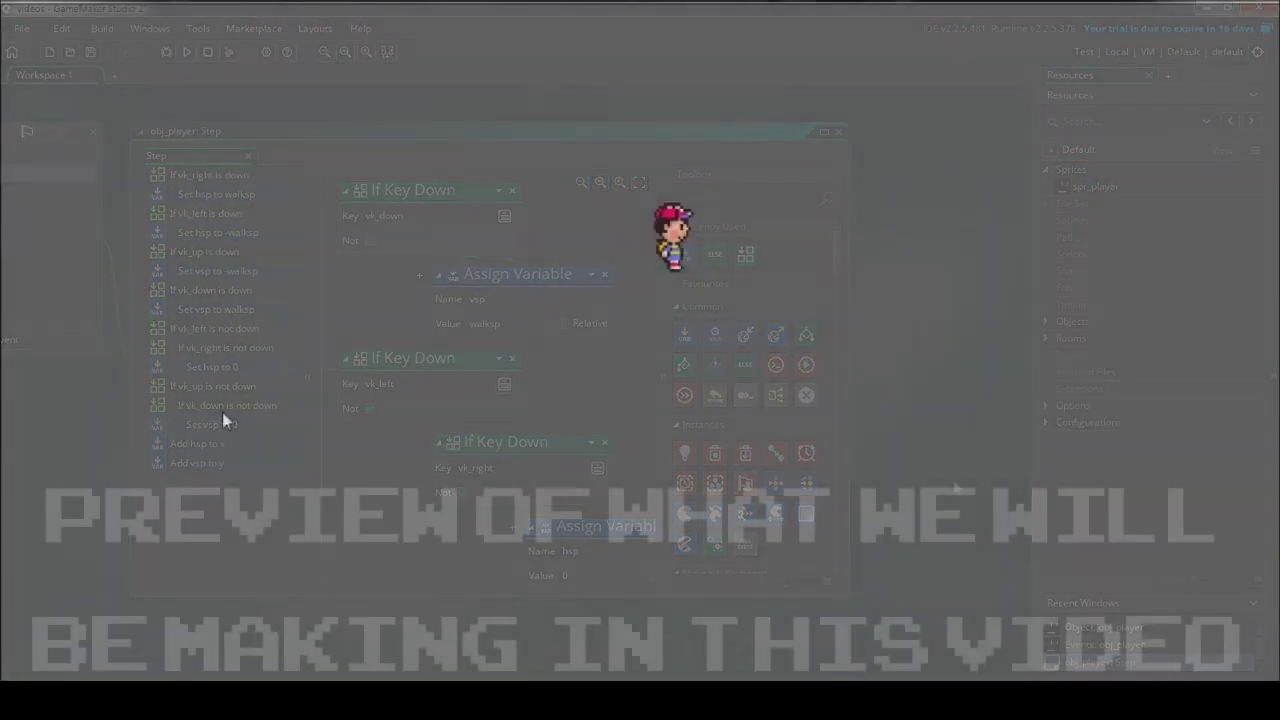
{"action": "key", "text": "Right"}
{"action": "key", "text": "Down"}
{"action": "key", "text": "Left"}
{"action": "key", "text": "Up"}
{"action": "key", "text": "Right"}
{"action": "key", "text": "Down"}
{"action": "key", "text": "Left"}
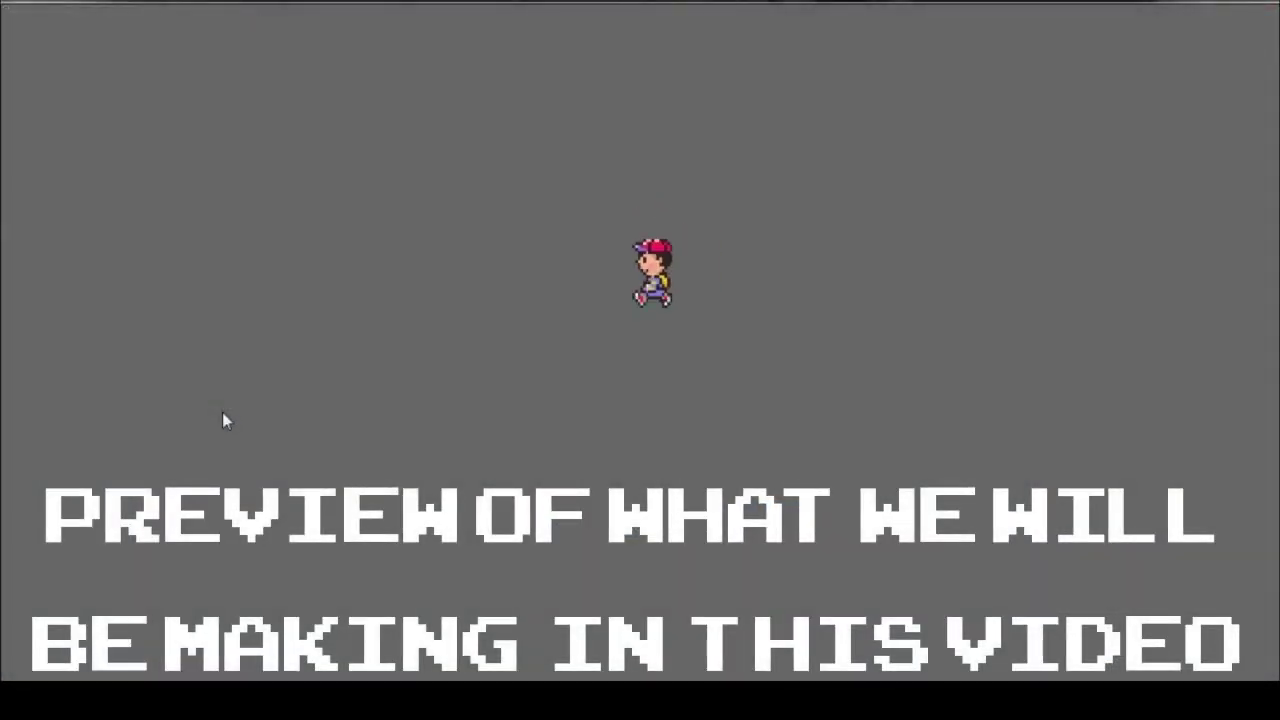
{"action": "key", "text": "Up"}
{"action": "key", "text": "Right"}
{"action": "key", "text": "Down"}
{"action": "key", "text": "Left"}
{"action": "key", "text": "Up"}
{"action": "key", "text": "Right"}
{"action": "key", "text": "Down"}
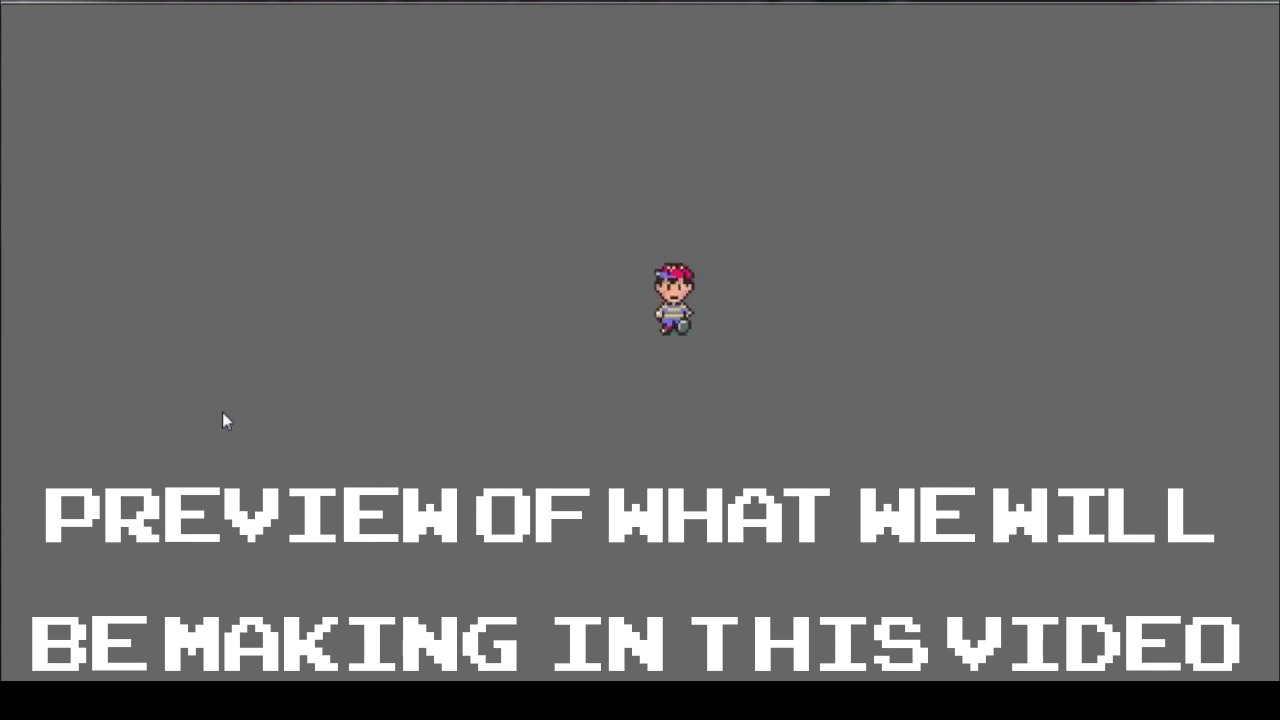
{"action": "key", "text": "Left"}
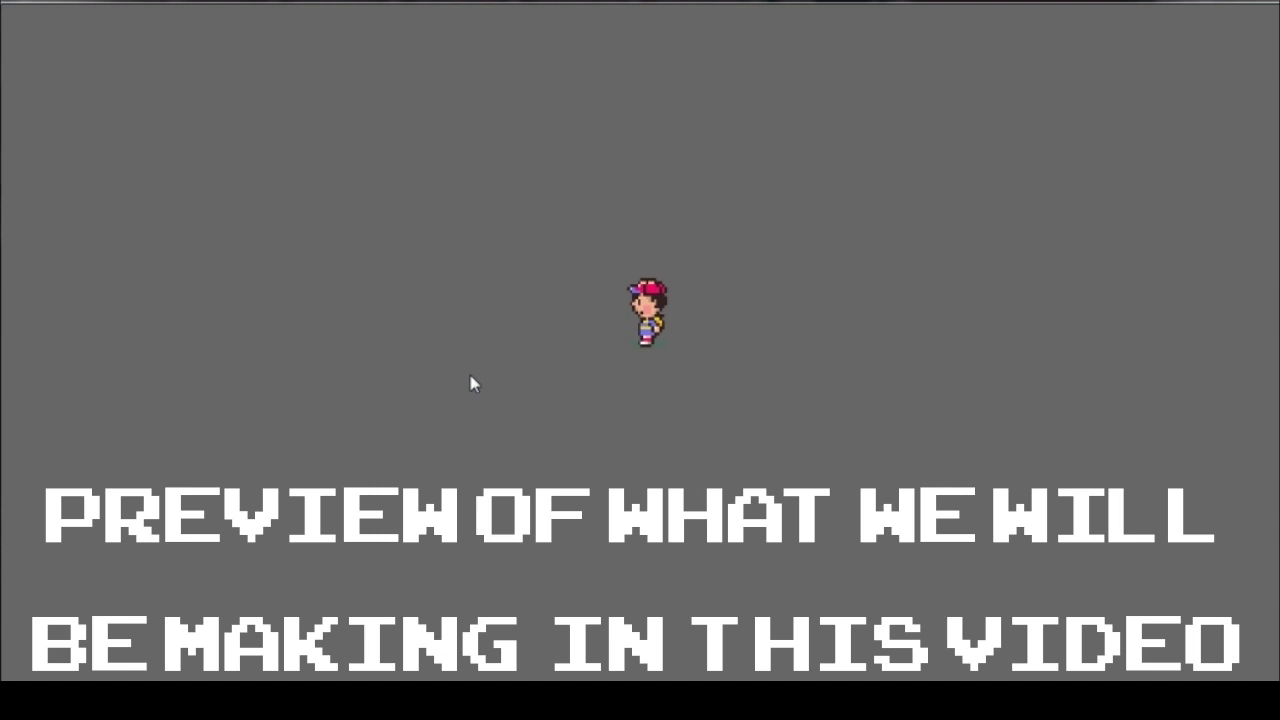
{"action": "key", "text": "Up"}
{"action": "key", "text": "Right"}
{"action": "key", "text": "Down"}
{"action": "key", "text": "Left"}
{"action": "key", "text": "Up"}
{"action": "key", "text": "Right"}
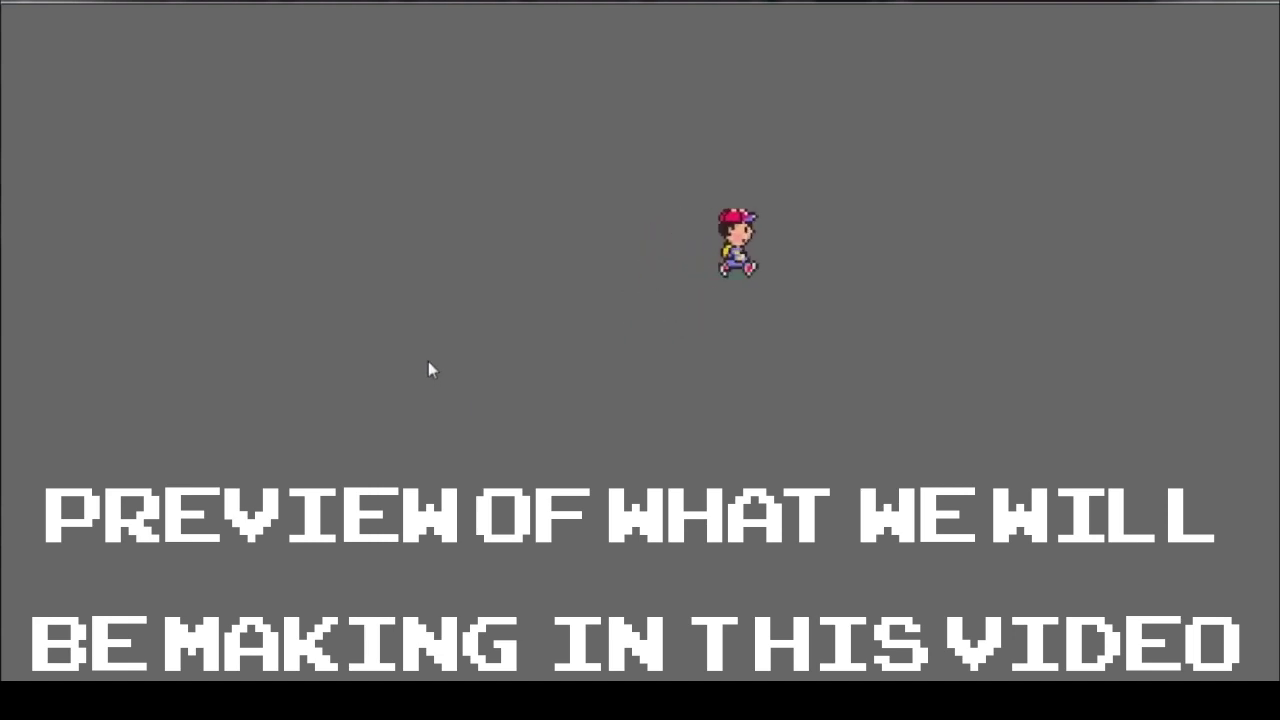
{"action": "key", "text": "Down"}
{"action": "key", "text": "Left"}
{"action": "key", "text": "Up"}
{"action": "key", "text": "Right"}
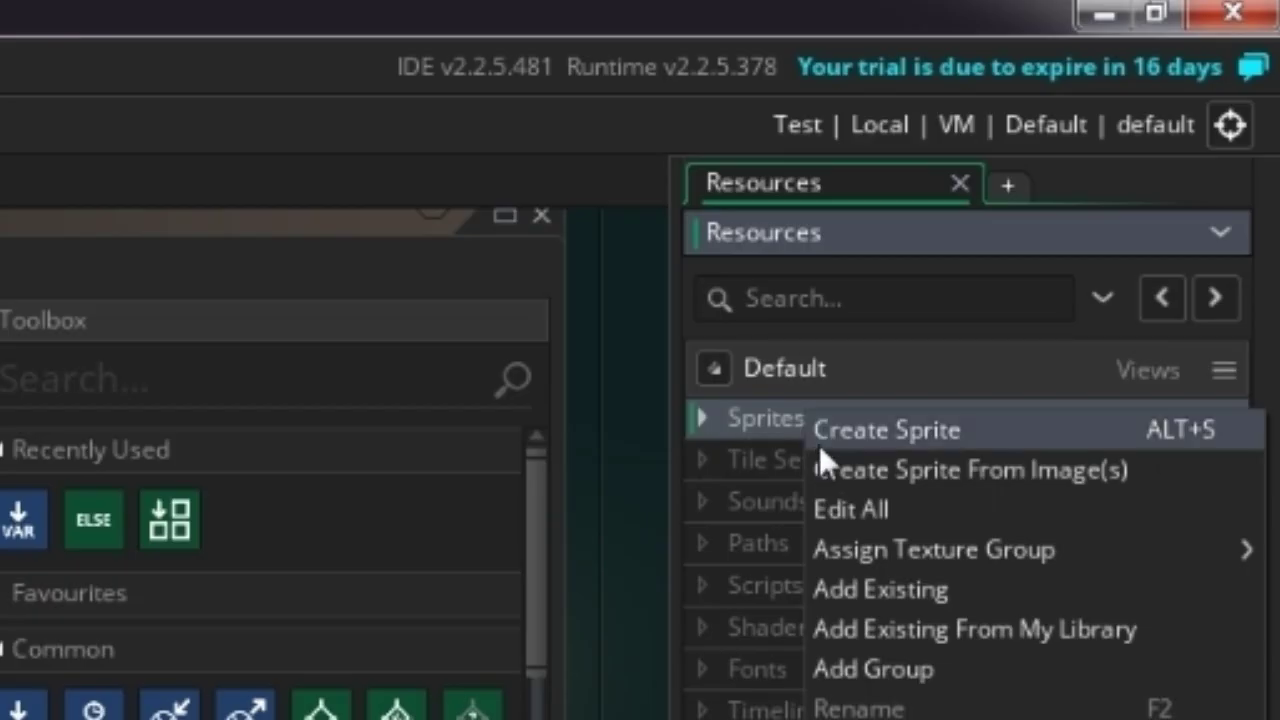
Step: Create a new sprite in the Sprites resources and name it spr_player_right
{"action": "left_click", "coordinate": [832, 434]}
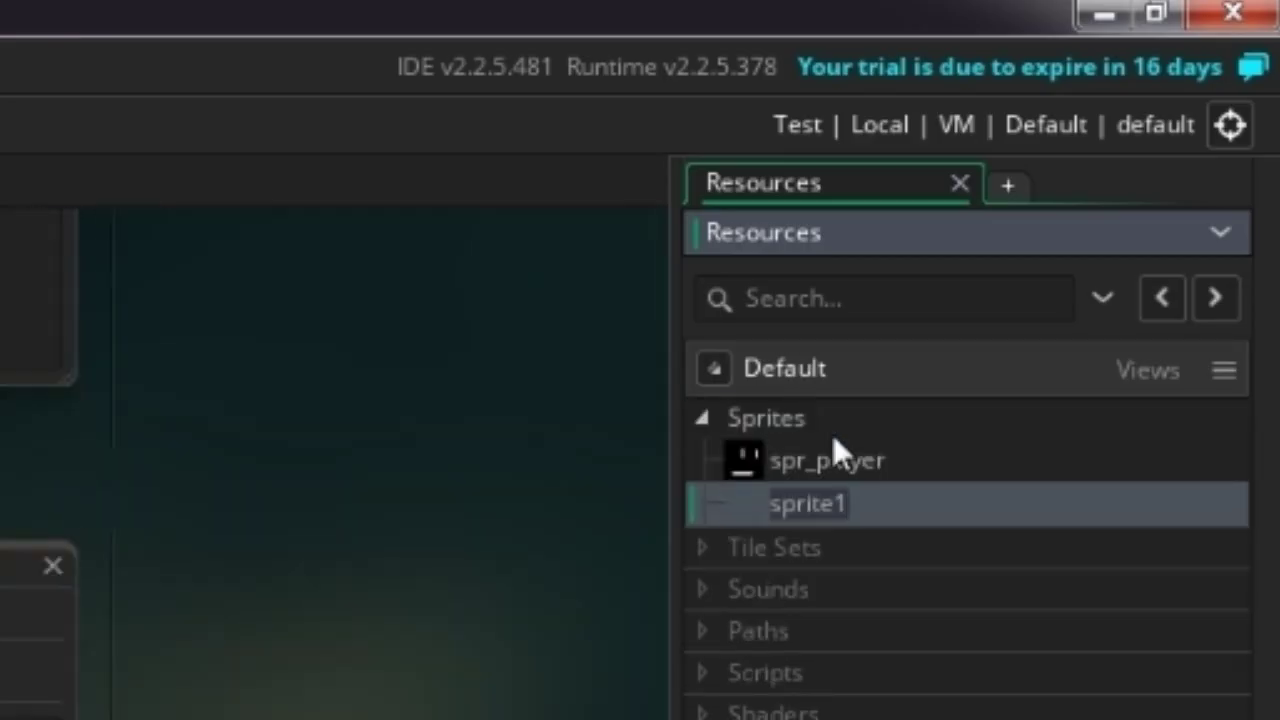
{"action": "left_click", "coordinate": [870, 520]}
{"action": "type", "text": "spr_"}
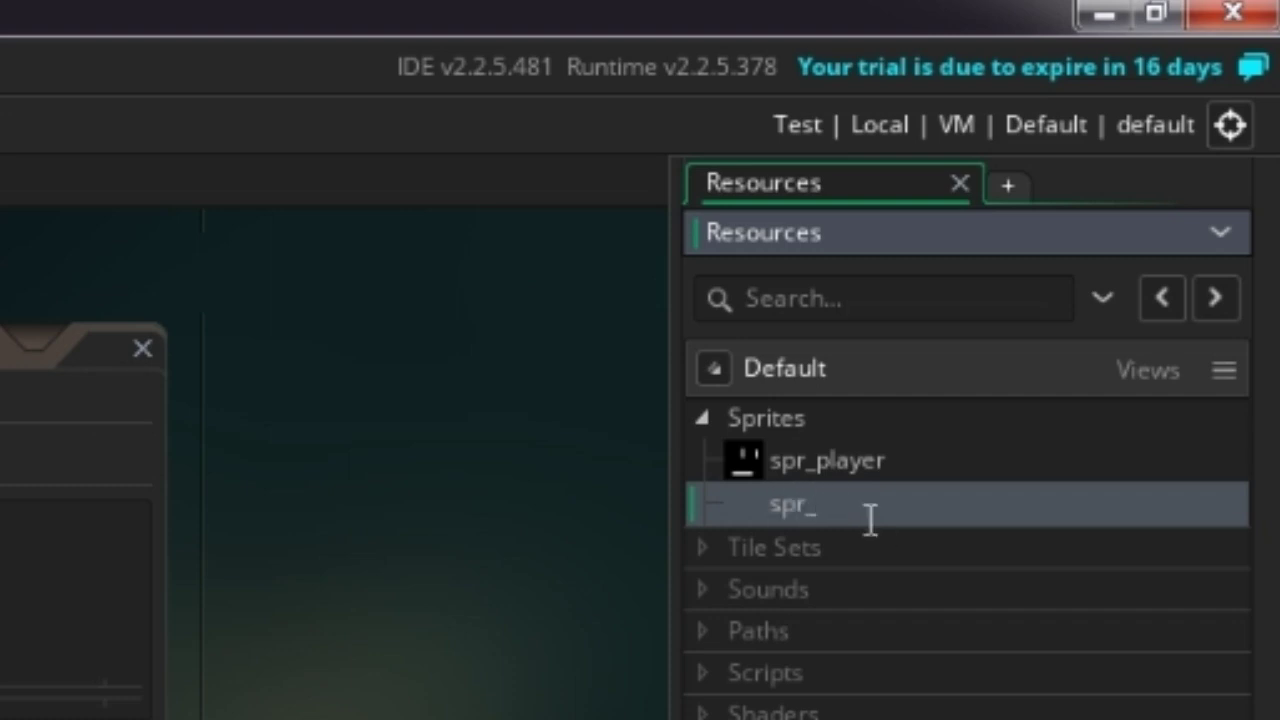
{"action": "type", "text": "player"}
{"action": "type", "text": "r"}
{"action": "type", "text": "_"}
{"action": "key", "text": "BackSpace"}
{"action": "key", "text": "BackSpace"}
{"action": "type", "text": "_right"}
{"action": "key", "text": "Return"}
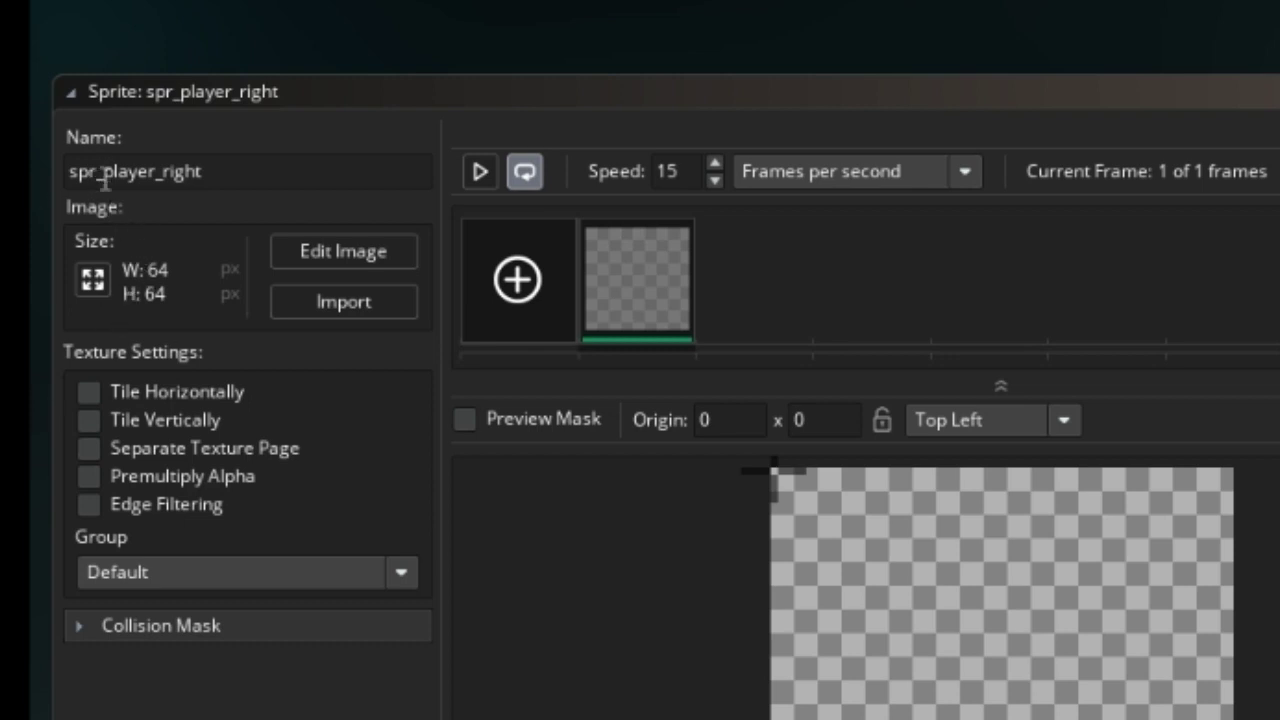
{"action": "left_click", "coordinate": [68, 174]}
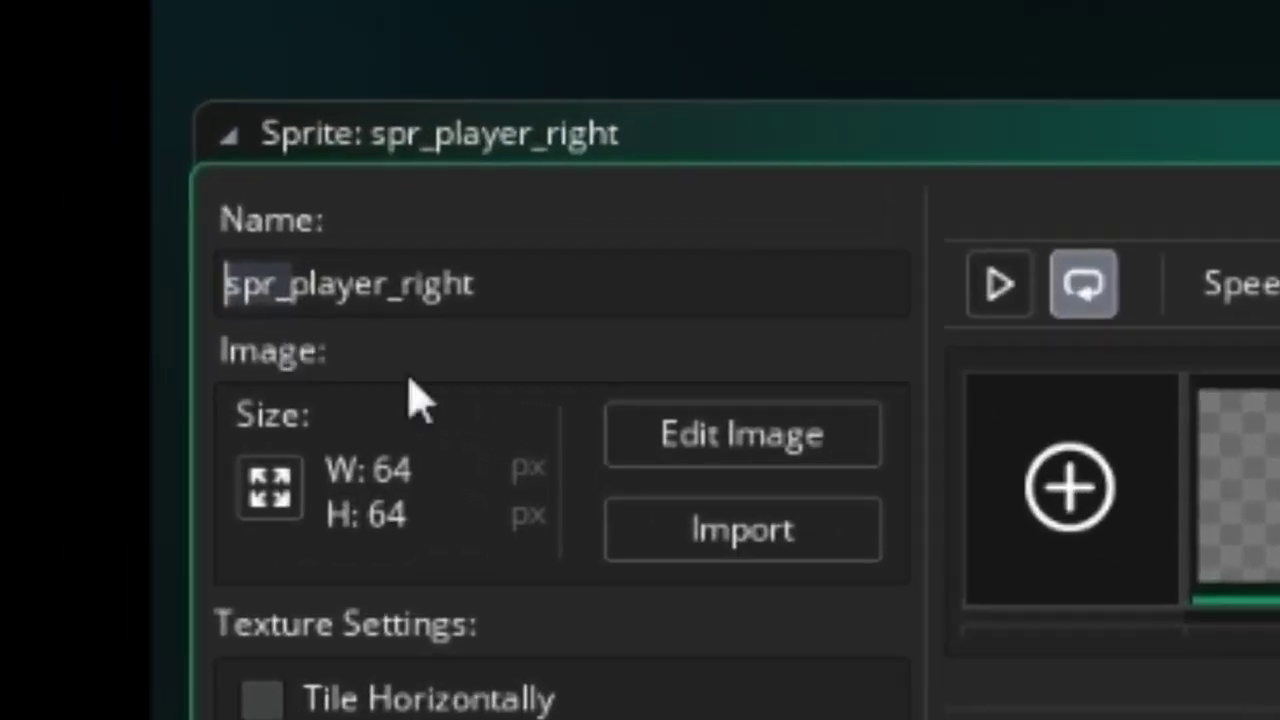
{"action": "left_click", "coordinate": [671, 263]}
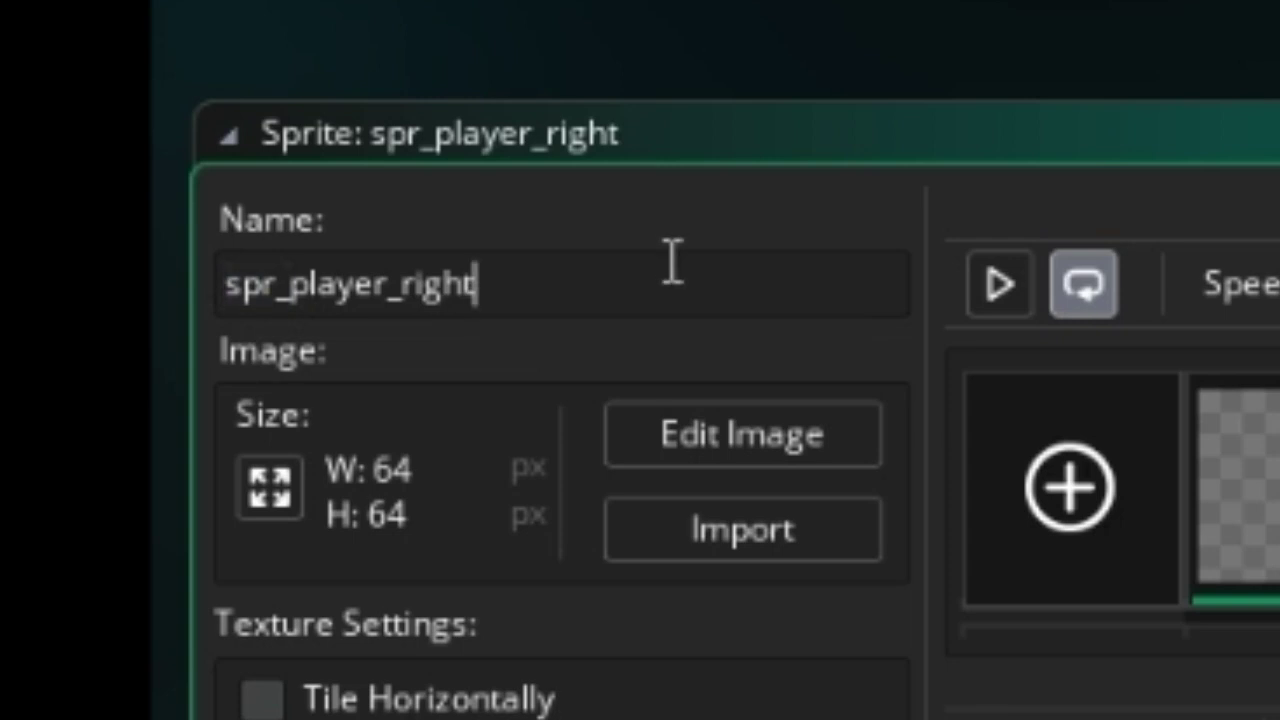
{"action": "middle_click_drag", "start_coordinate": [596, 424], "coordinate": [836, 400]}
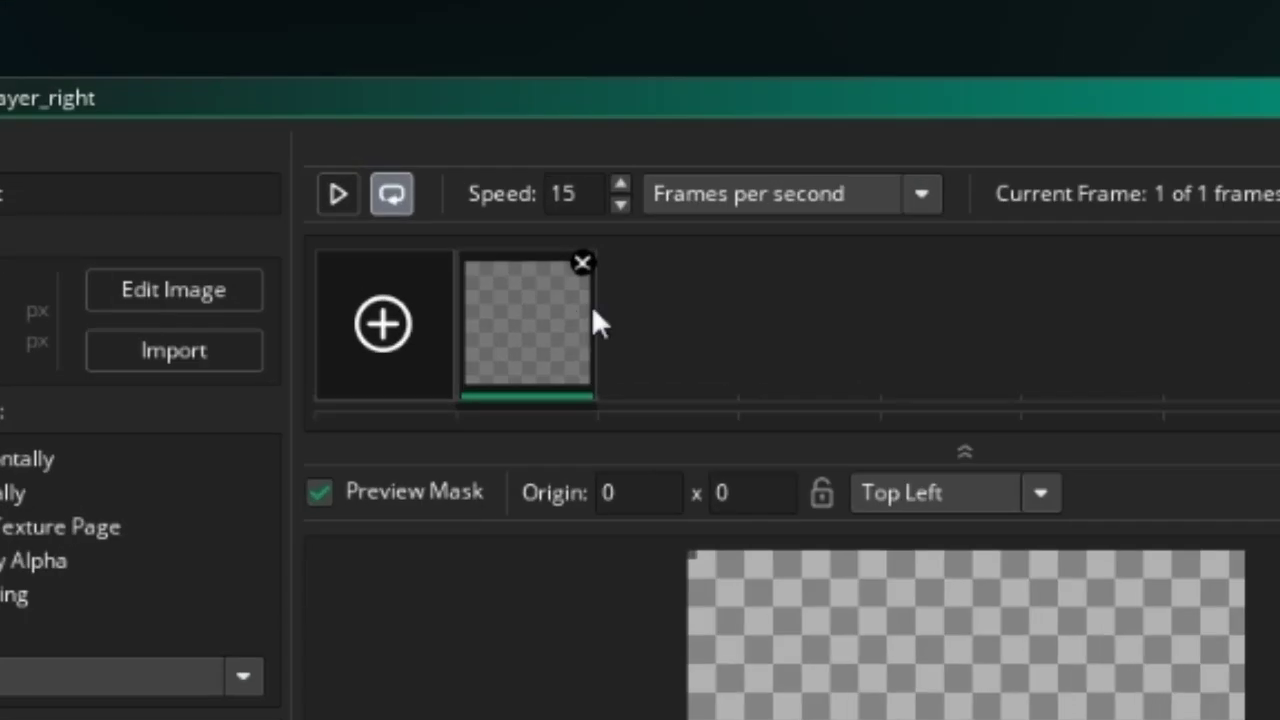
Step: Open the frame of spr_player_right for editing, add a second frame and scribble a different freehand white outline on each
{"action": "double_click", "coordinate": [590, 308]}
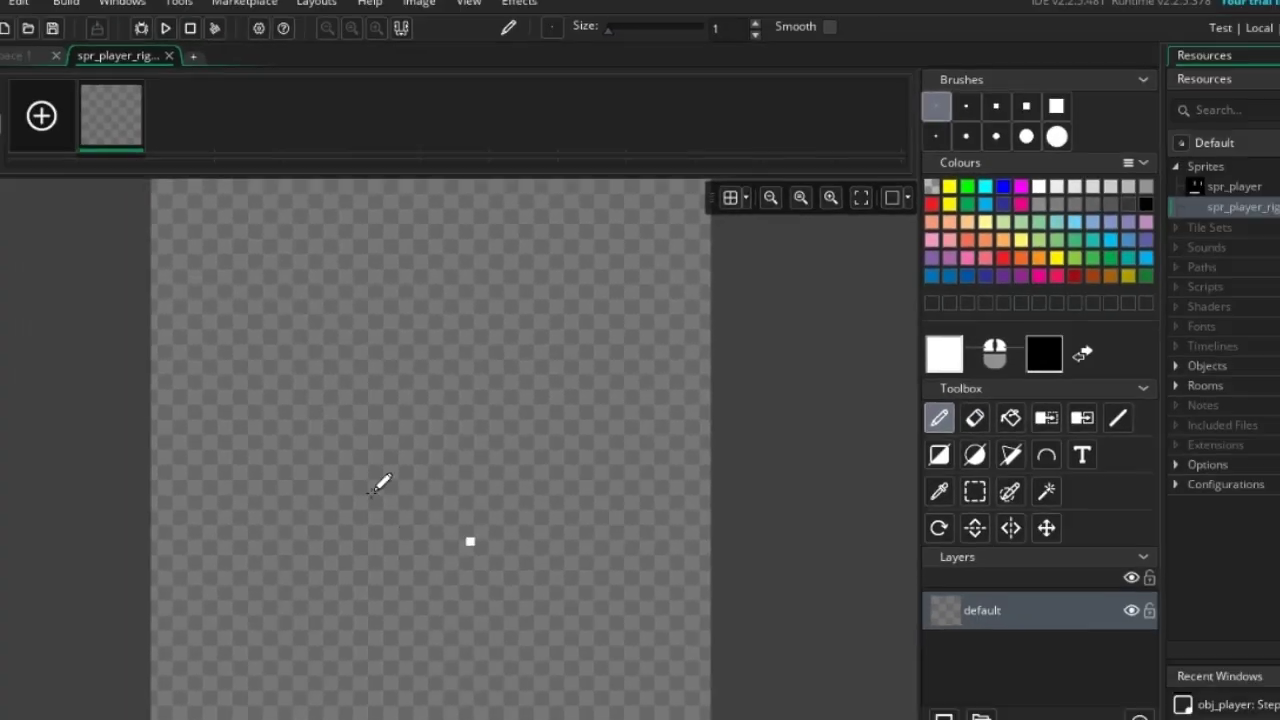
{"action": "left_click_drag", "start_coordinate": [392, 477], "coordinate": [467, 440]}
{"action": "left_click", "coordinate": [97, 130]}
{"action": "left_click", "coordinate": [203, 123]}
{"action": "mouse_move", "coordinate": [355, 456]}
{"action": "left_mouse_down"}
{"action": "mouse_move", "coordinate": [352, 328]}
{"action": "mouse_move", "coordinate": [426, 454]}
{"action": "left_mouse_up"}
{"action": "left_click", "coordinate": [138, 121]}
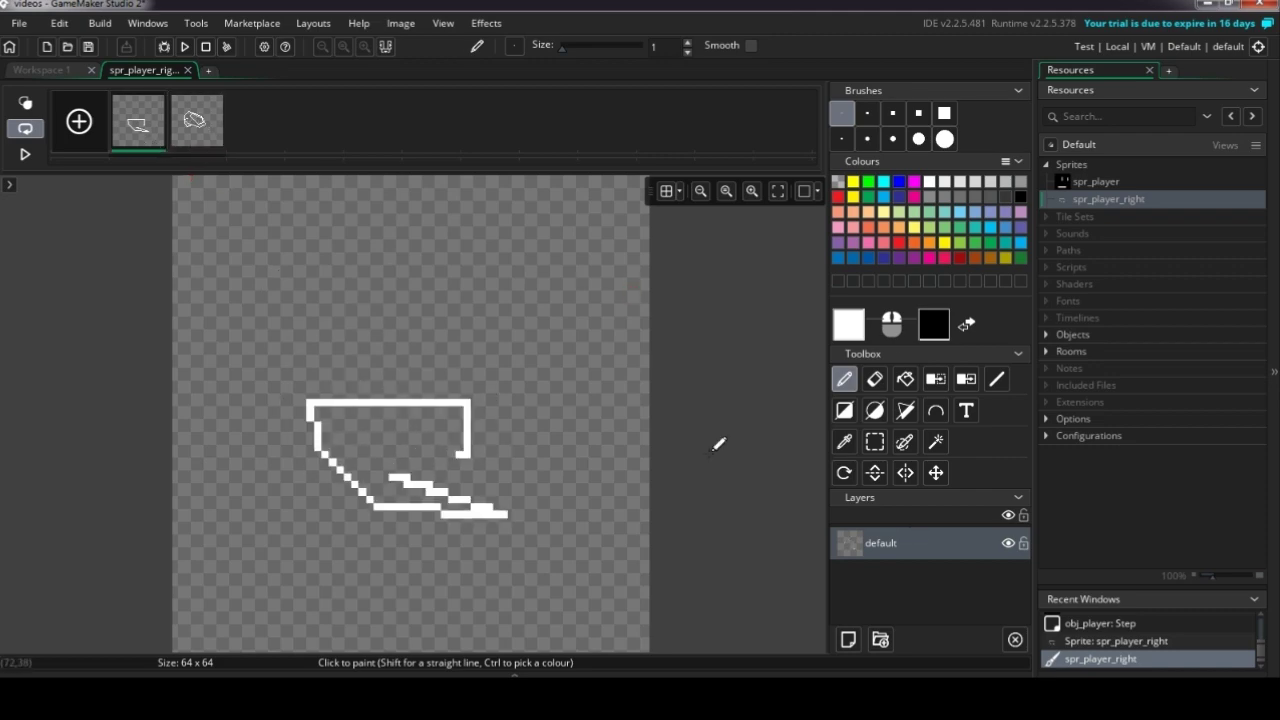
{"action": "left_click", "coordinate": [197, 121]}
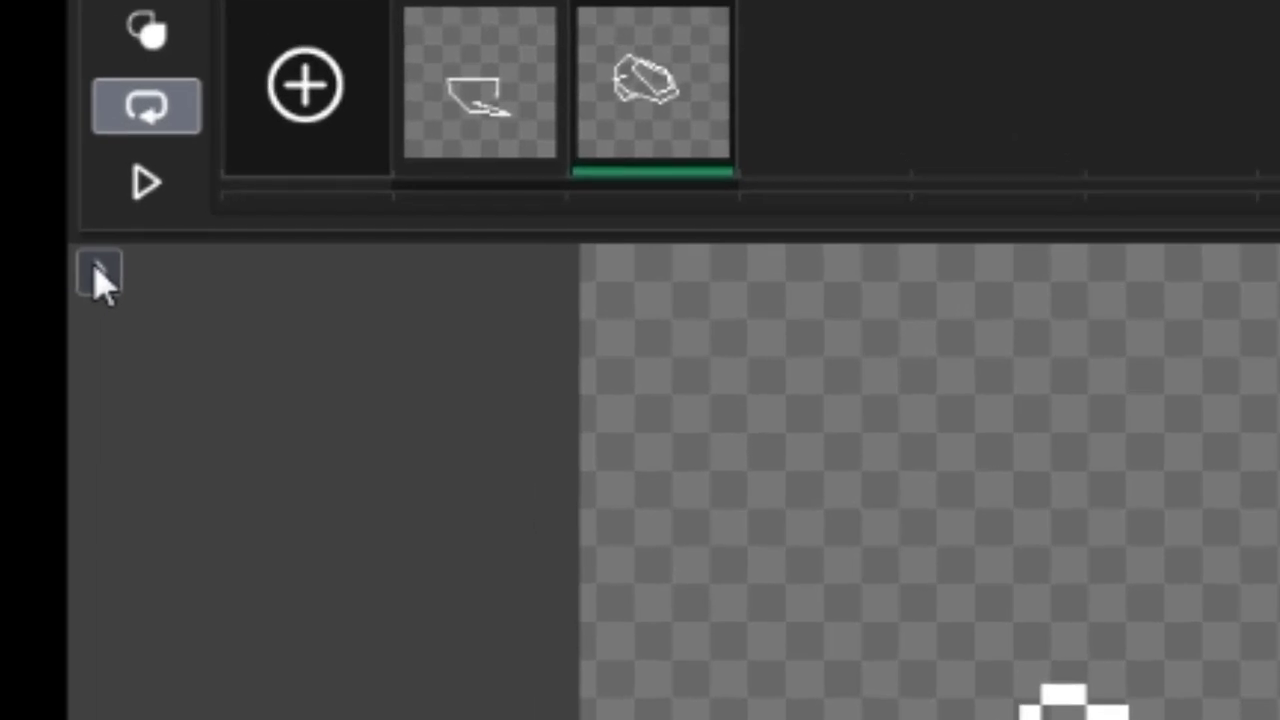
Step: Show the animation speed settings and examine the speed value and its frames per second and frames per game frame units
{"action": "left_click", "coordinate": [99, 276]}
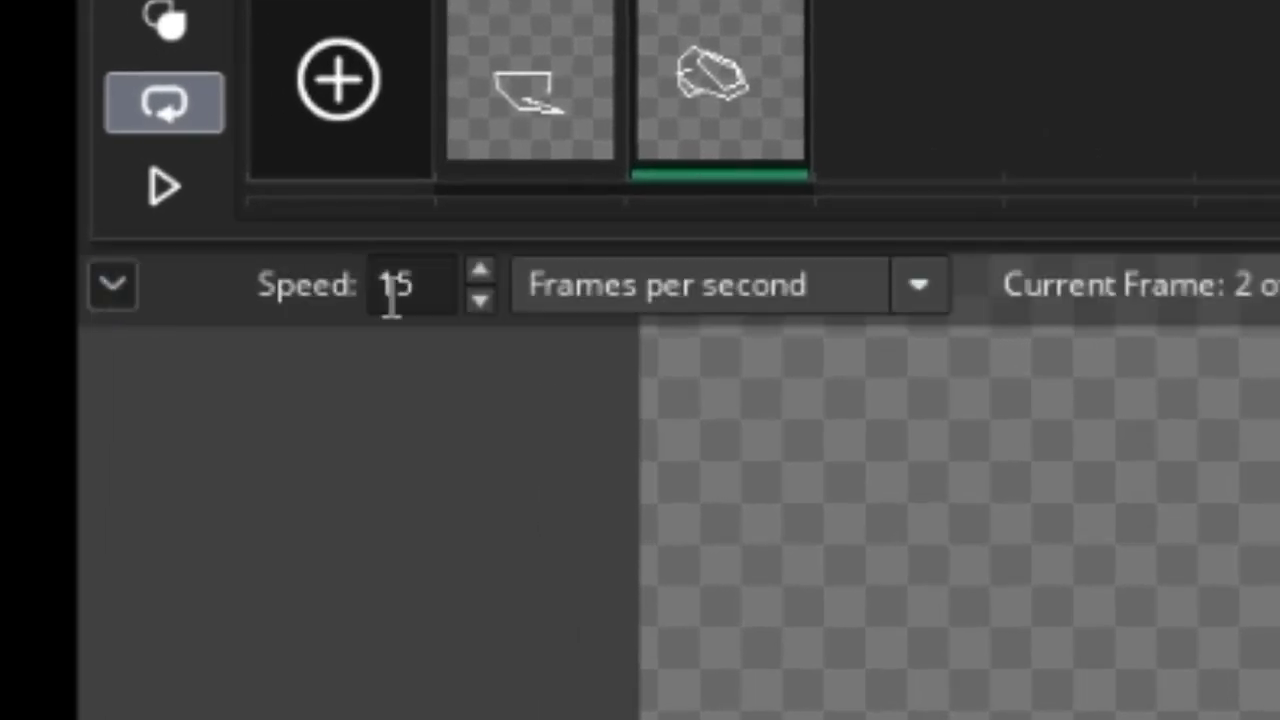
{"action": "left_click", "coordinate": [413, 269]}
{"action": "key", "text": "Home"}
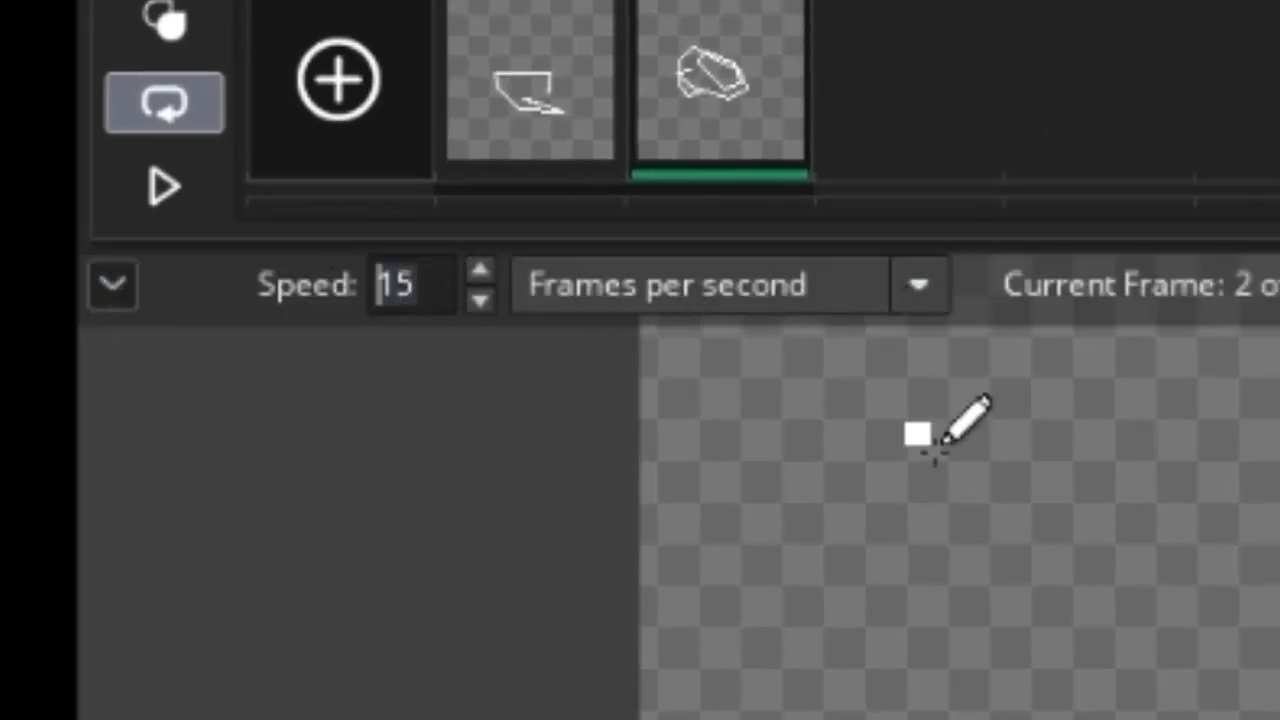
{"action": "left_click", "coordinate": [860, 285]}
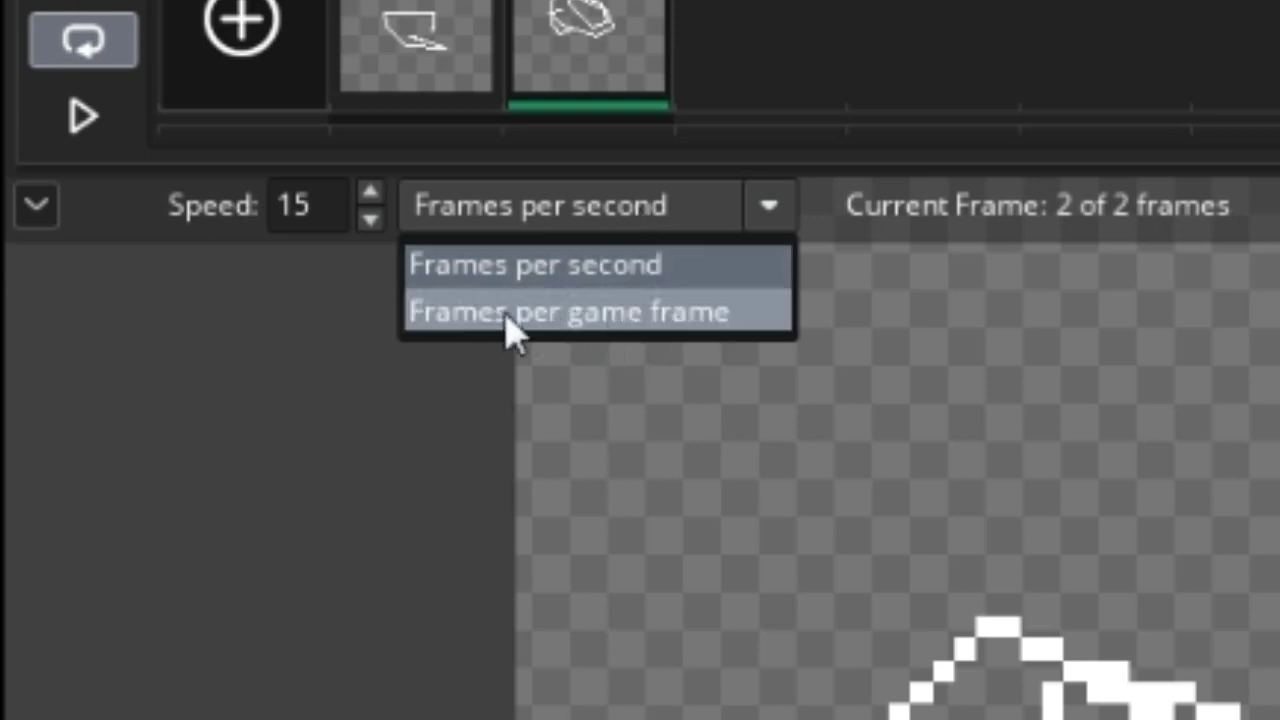
{"action": "left_click", "coordinate": [334, 200]}
{"action": "left_click", "coordinate": [525, 280]}
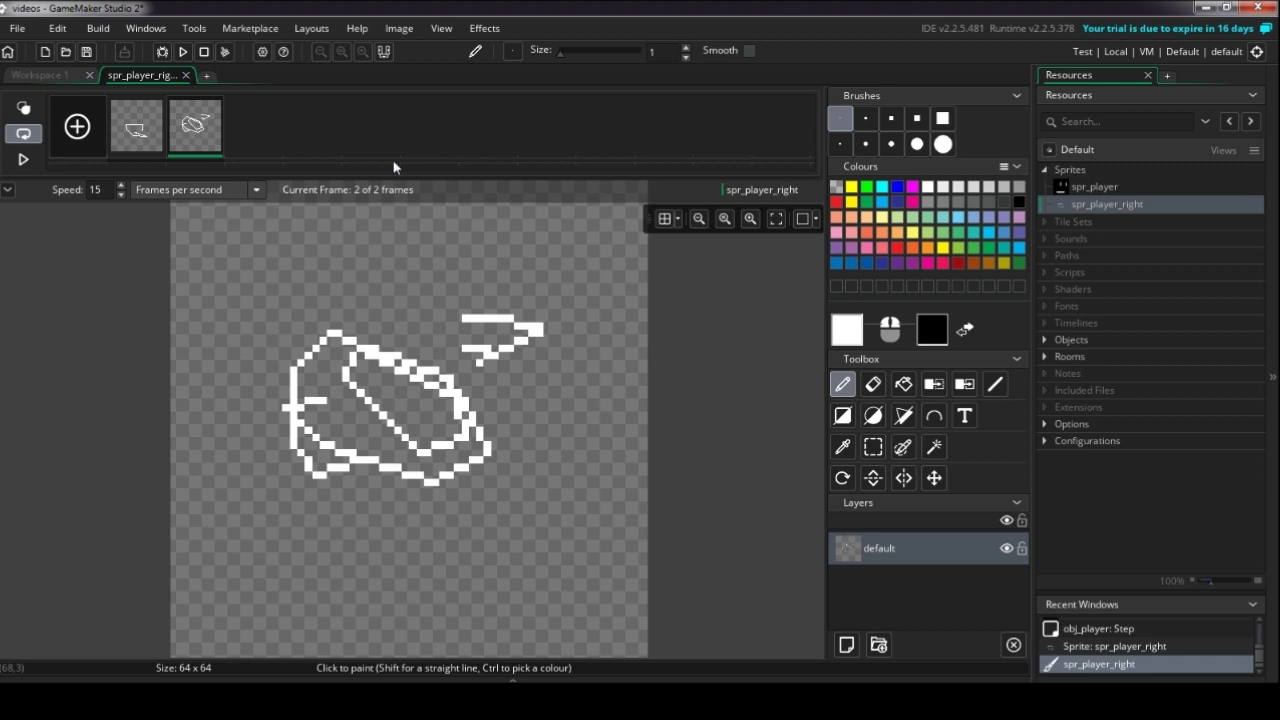
Step: Import the character sprite sheet into spr_player_right as a strip image, opening the frame conversion settings
{"action": "left_click", "coordinate": [399, 28]}
{"action": "left_click", "coordinate": [36, 365]}
{"action": "left_click", "coordinate": [50, 75]}
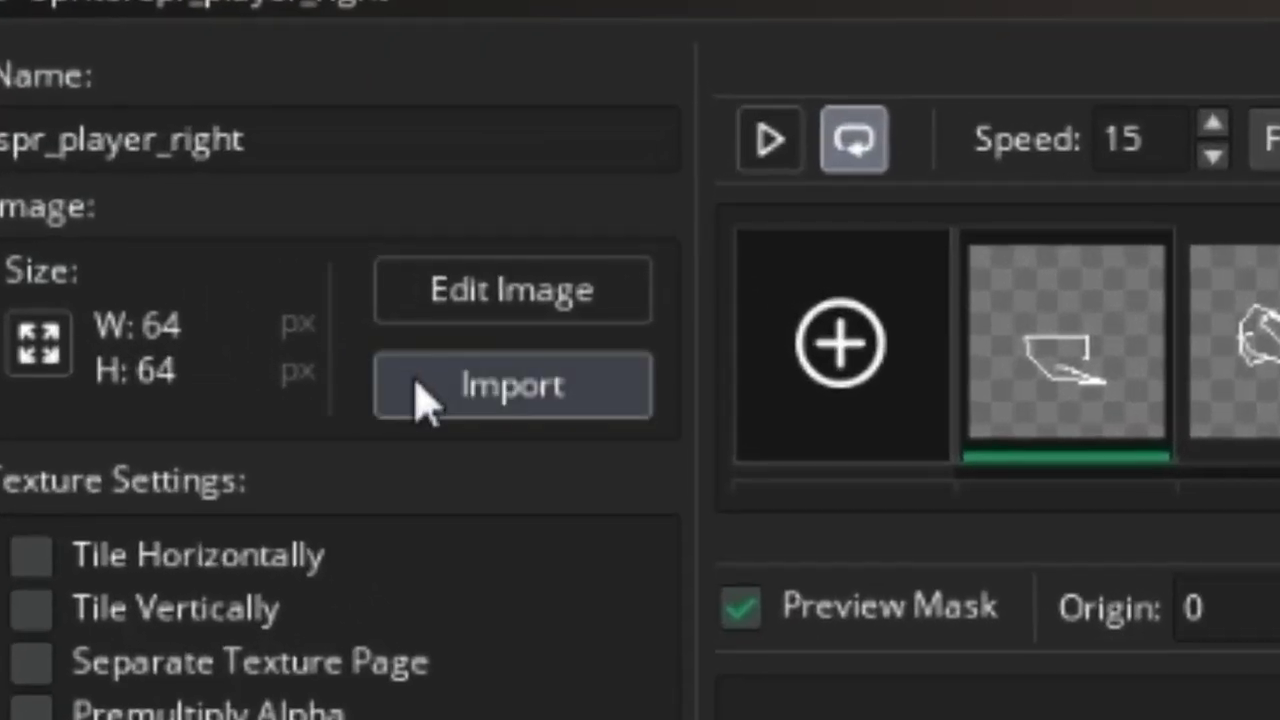
{"action": "double_click", "coordinate": [1120, 398]}
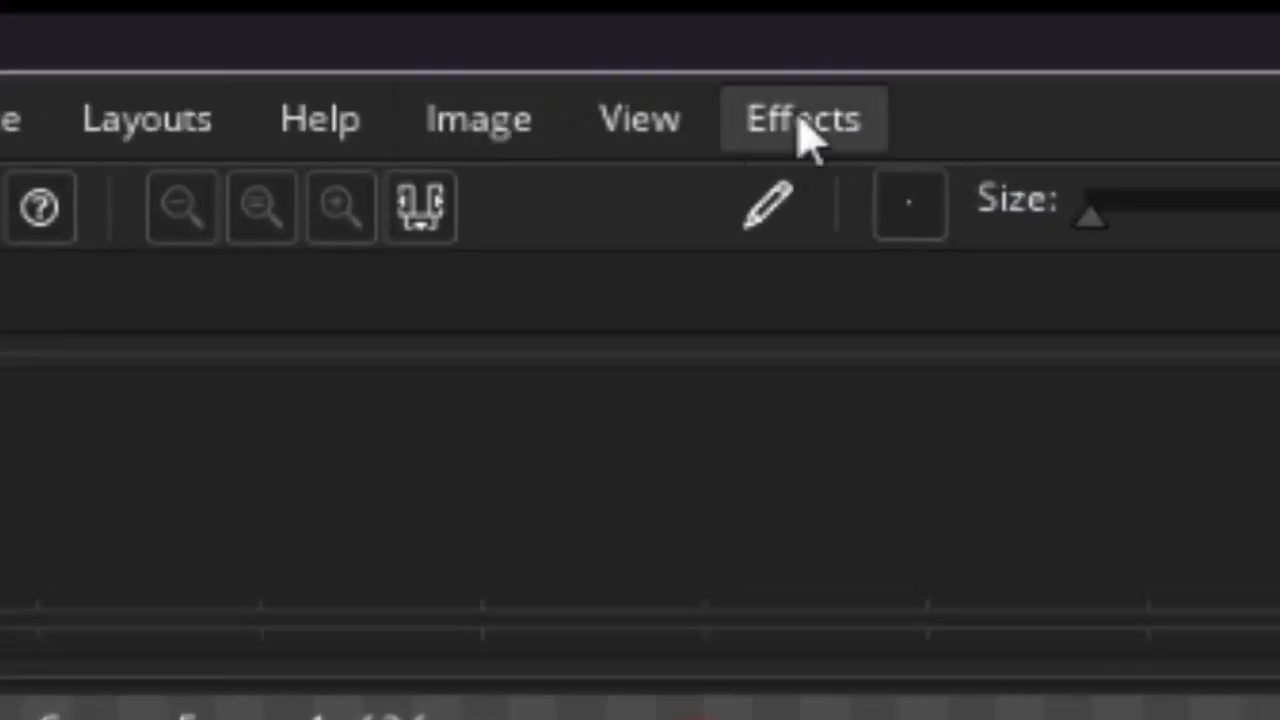
{"action": "left_click", "coordinate": [469, 135]}
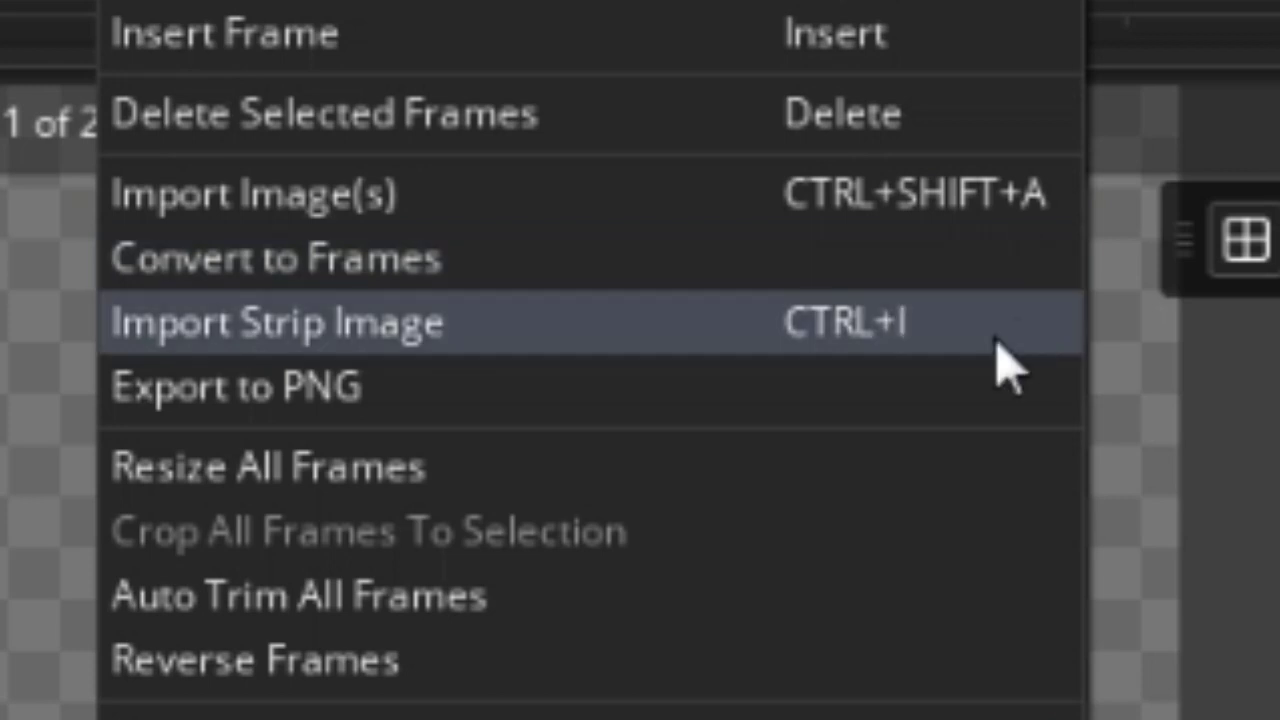
{"action": "left_click", "coordinate": [530, 336]}
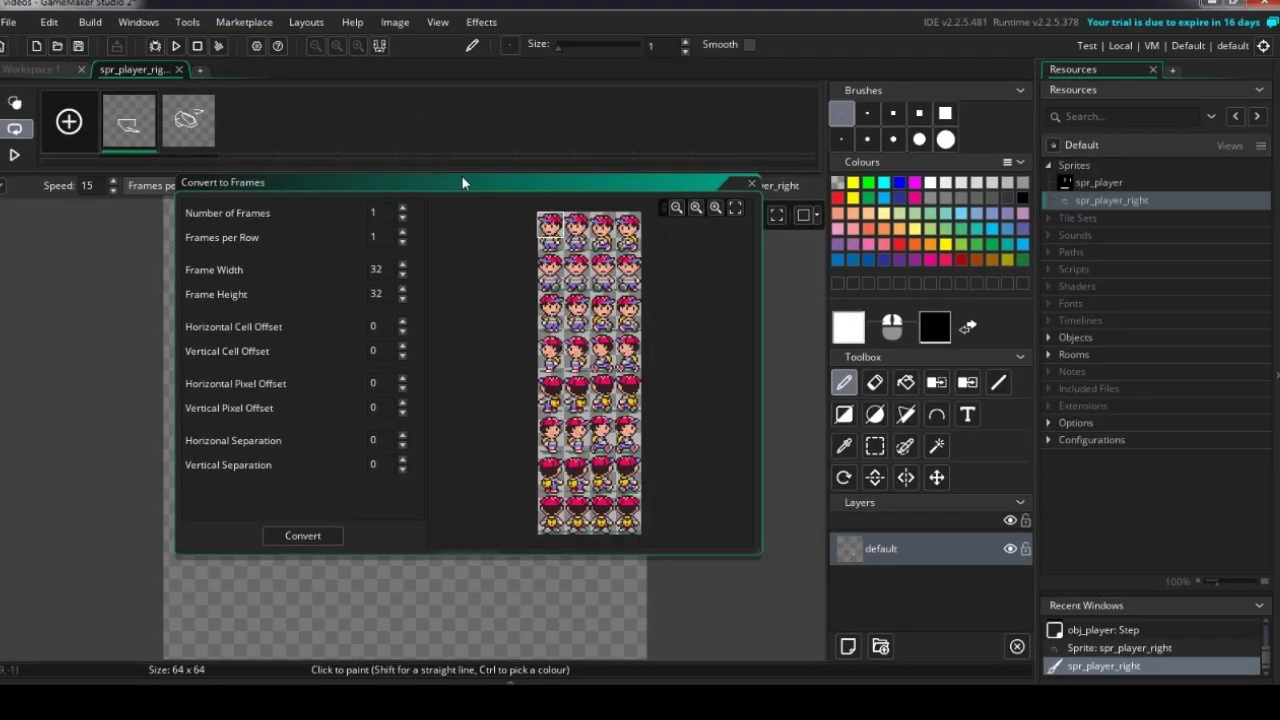
{"action": "left_click_drag", "start_coordinate": [462, 178], "coordinate": [468, 151]}
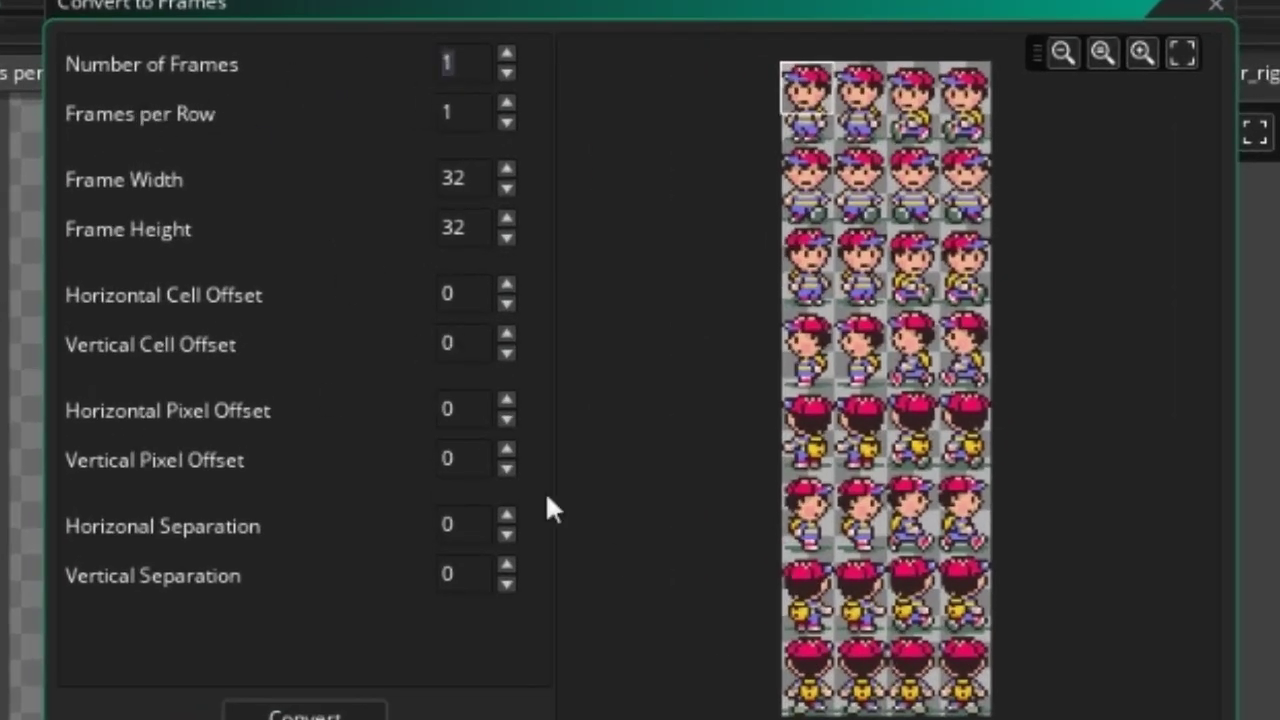
Step: Place the selection cell over the first right-facing character in the sheet, at horizontal pixel offset 0 and vertical pixel offset 250
{"action": "left_click", "coordinate": [461, 95]}
{"action": "left_click_drag", "start_coordinate": [463, 64], "coordinate": [426, 63]}
{"action": "left_click_drag", "start_coordinate": [474, 107], "coordinate": [398, 121]}
{"action": "left_click_drag", "start_coordinate": [827, 111], "coordinate": [792, 492]}
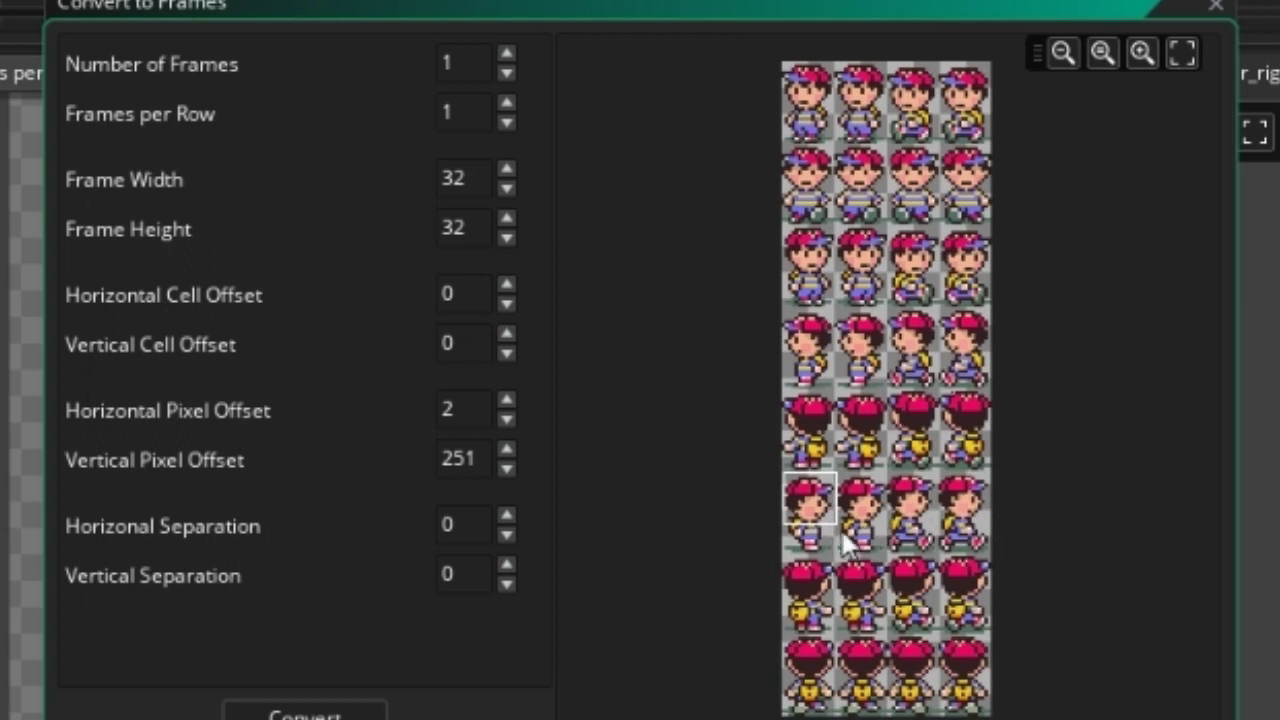
{"action": "mouse_move", "coordinate": [795, 490]}
{"action": "left_mouse_down"}
{"action": "mouse_move", "coordinate": [909, 509]}
{"action": "mouse_move", "coordinate": [980, 371]}
{"action": "mouse_move", "coordinate": [755, 412]}
{"action": "mouse_move", "coordinate": [827, 479]}
{"action": "mouse_move", "coordinate": [825, 465]}
{"action": "mouse_move", "coordinate": [788, 492]}
{"action": "left_mouse_up"}
{"action": "left_click", "coordinate": [474, 421]}
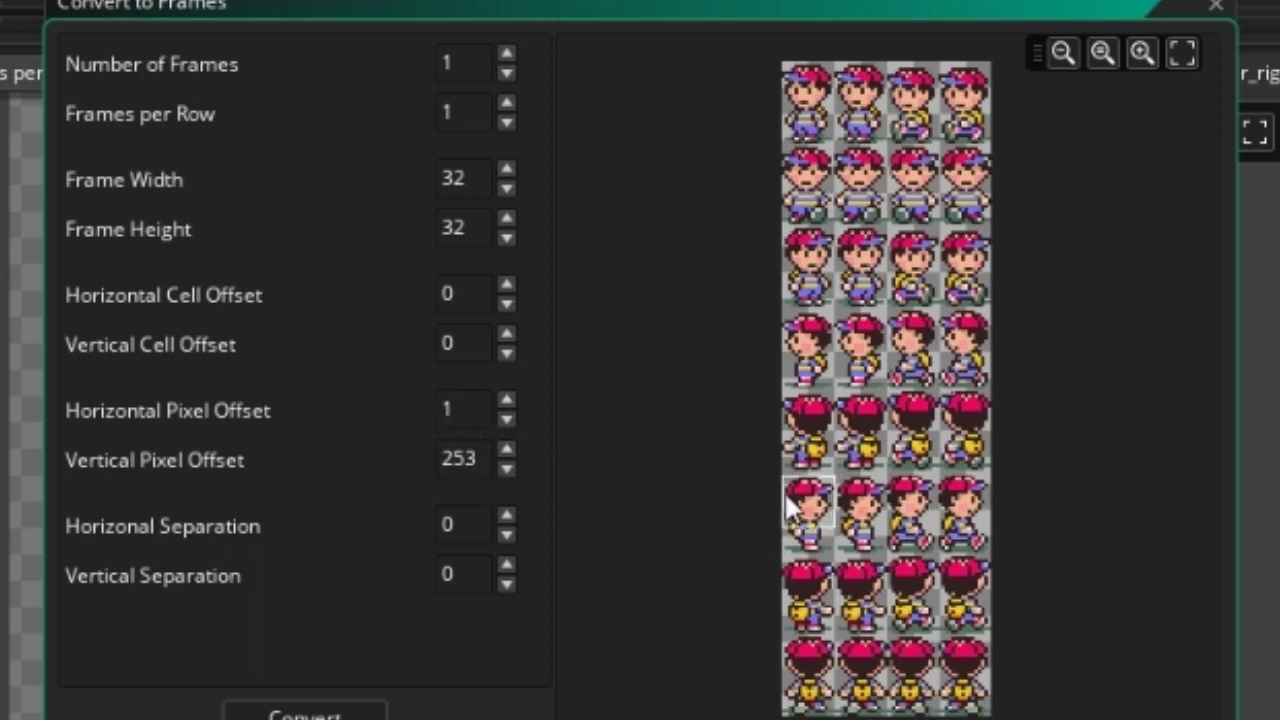
{"action": "mouse_move", "coordinate": [794, 492]}
{"action": "left_mouse_down"}
{"action": "mouse_move", "coordinate": [801, 501]}
{"action": "mouse_move", "coordinate": [786, 485]}
{"action": "left_mouse_up"}
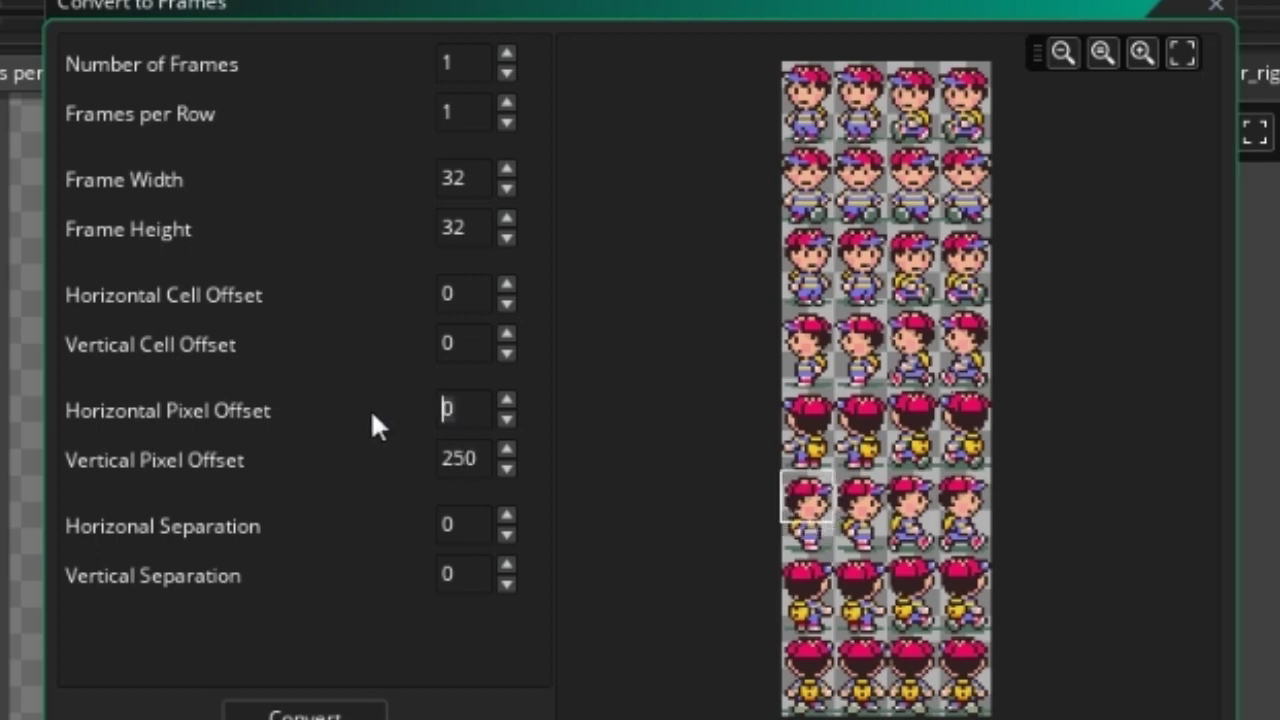
Step: Try raising the vertical pixel offset to 254, and return it to 250
{"action": "left_click", "coordinate": [465, 411]}
{"action": "left_click", "coordinate": [507, 451]}
{"action": "left_click", "coordinate": [507, 451]}
{"action": "left_click", "coordinate": [507, 451]}
{"action": "left_click", "coordinate": [507, 451]}
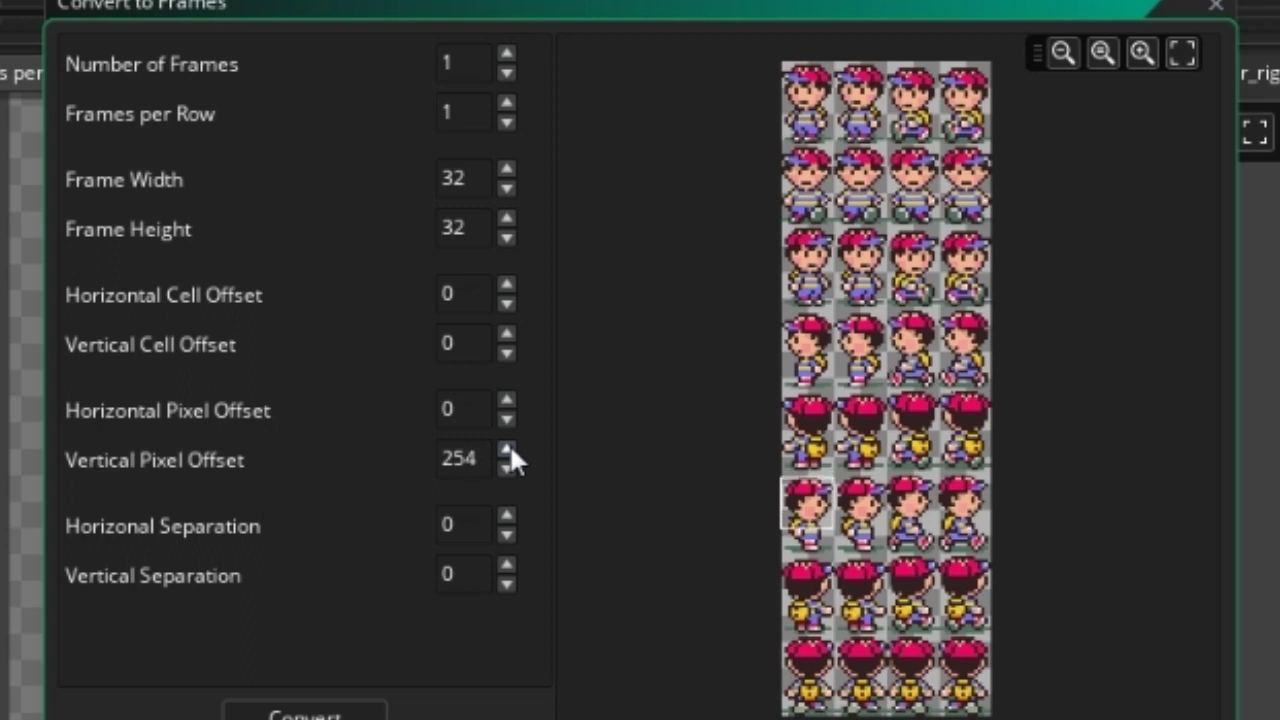
{"action": "left_click", "coordinate": [507, 468]}
{"action": "left_click", "coordinate": [507, 468]}
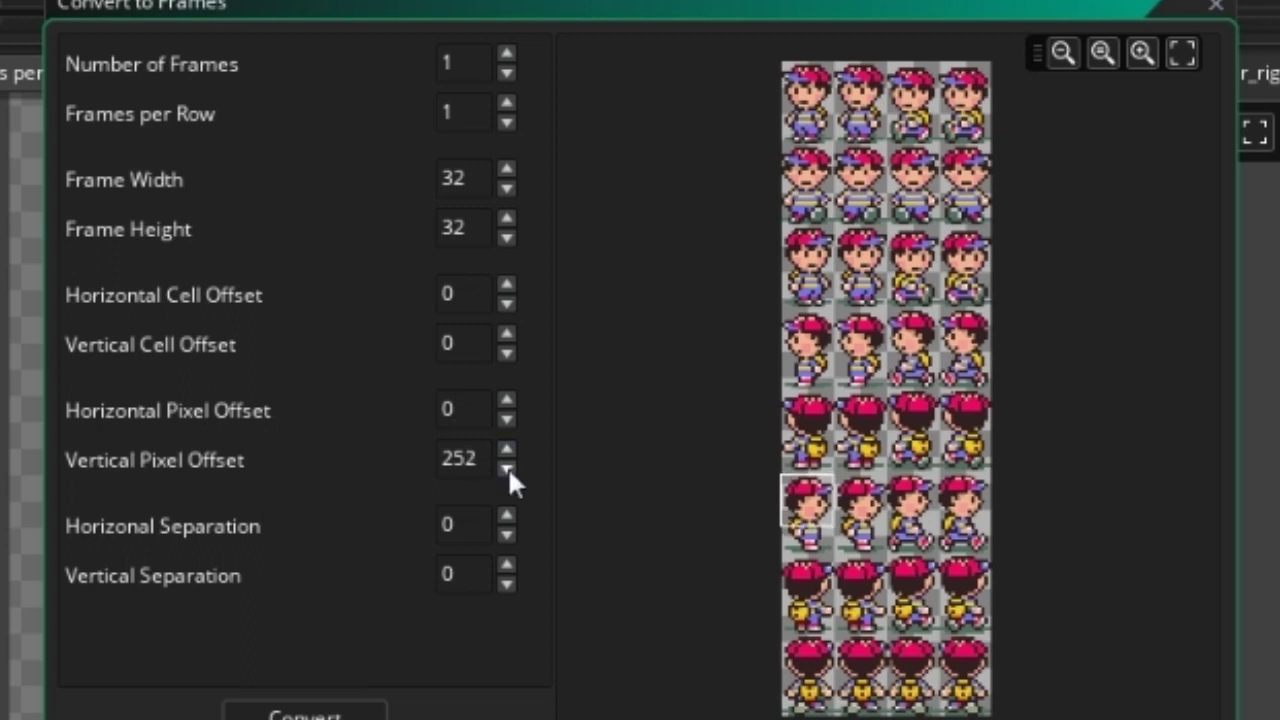
{"action": "left_click", "coordinate": [507, 468]}
{"action": "left_click", "coordinate": [507, 468]}
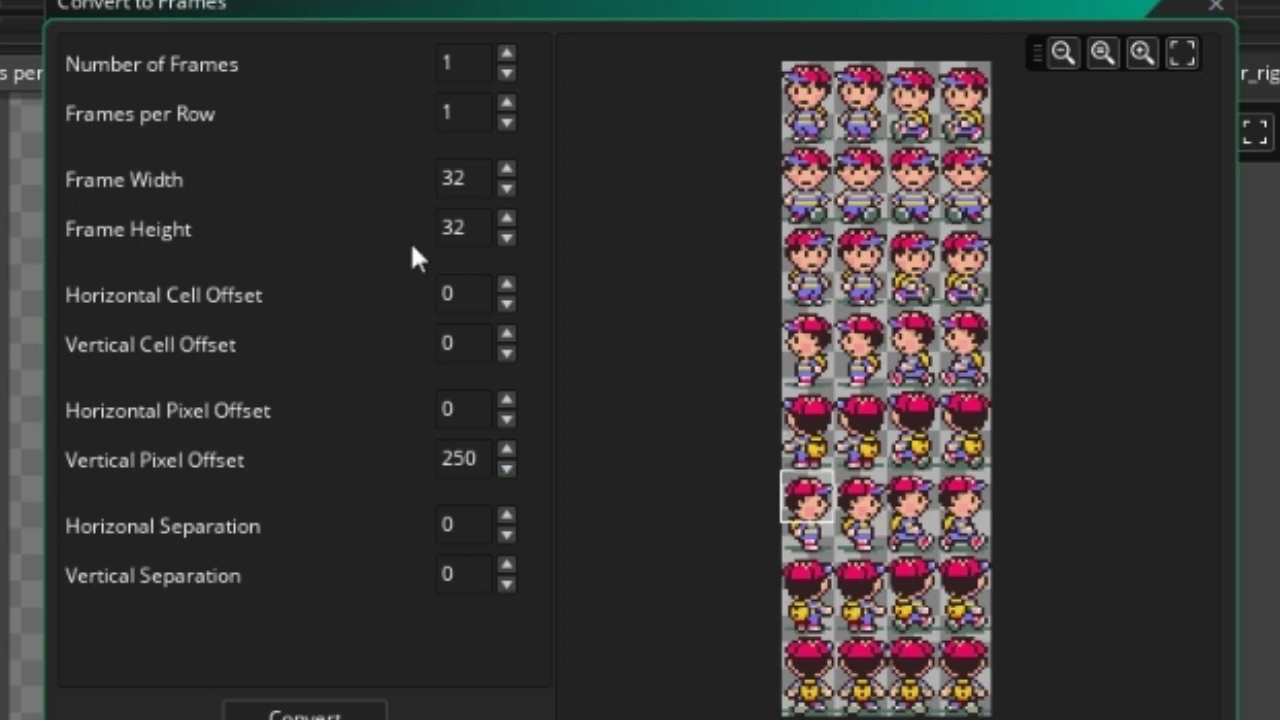
Step: Set the number of frames to 4 and the frames per row to 4
{"action": "left_click", "coordinate": [507, 54]}
{"action": "left_click", "coordinate": [507, 54]}
{"action": "left_click", "coordinate": [507, 54]}
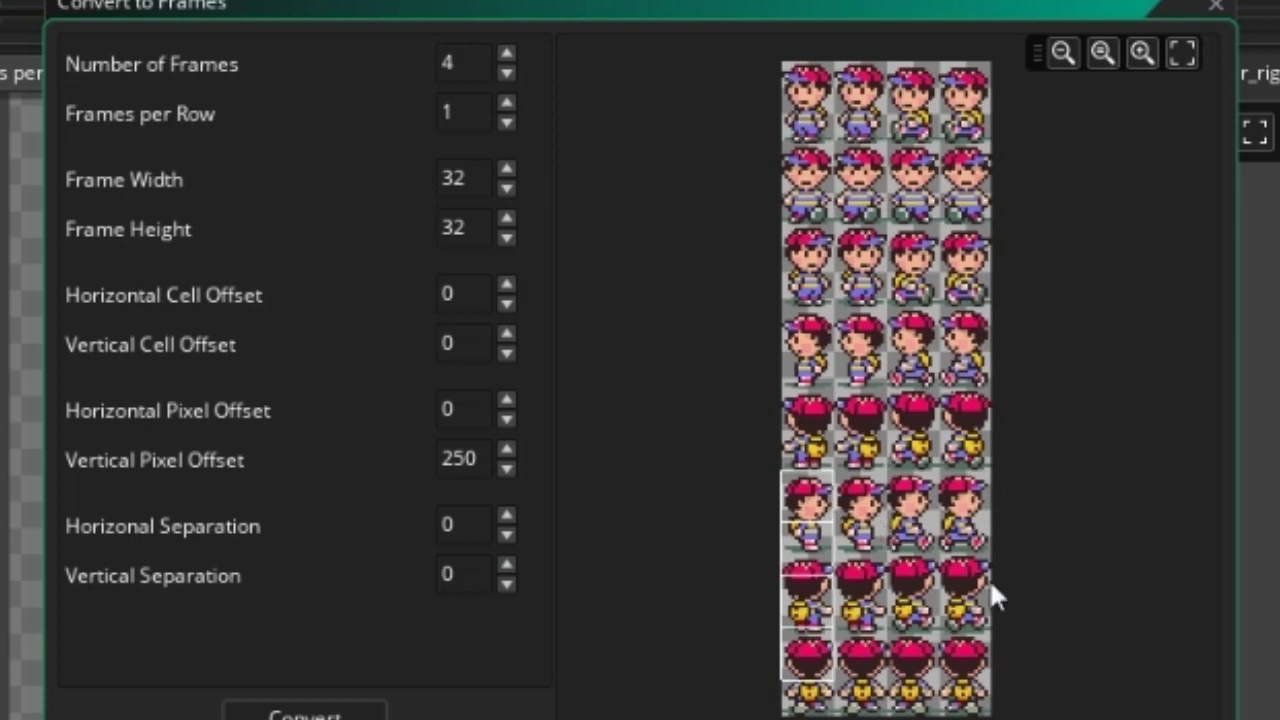
{"action": "left_click", "coordinate": [507, 104]}
{"action": "left_click", "coordinate": [507, 104]}
{"action": "left_click", "coordinate": [507, 104]}
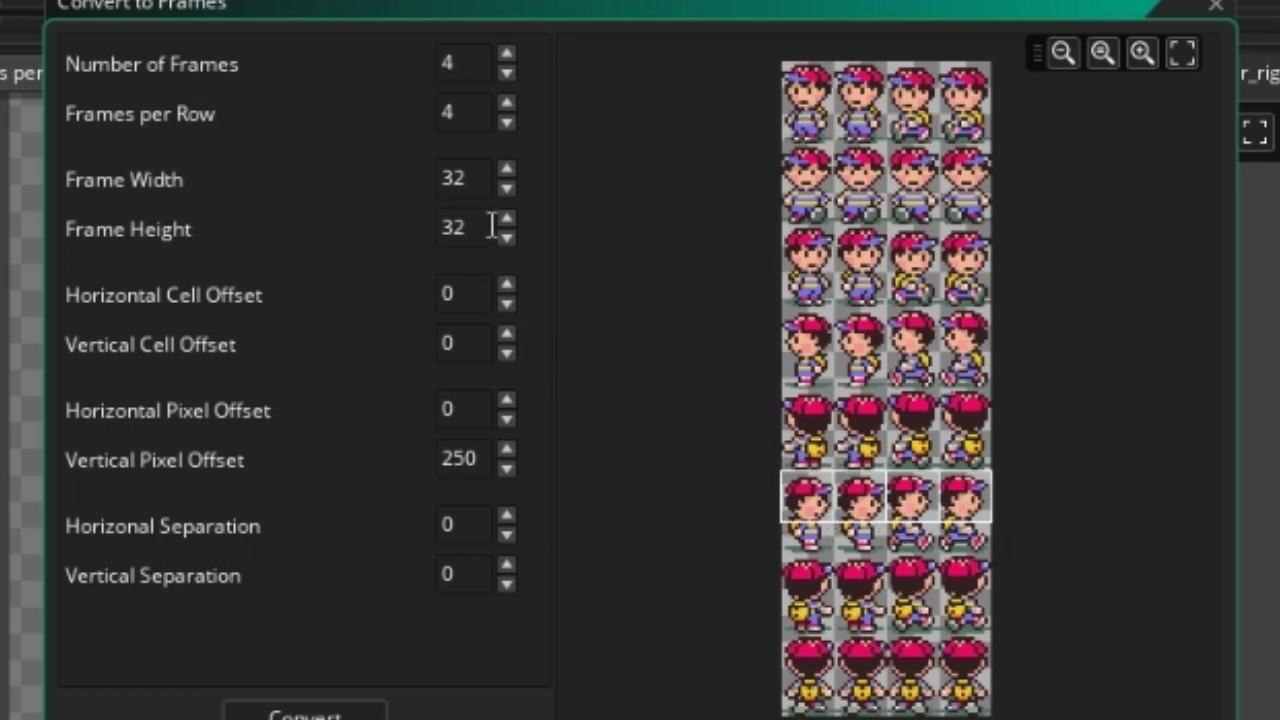
Step: Set the frame height to 51 so that the cells cover the full height of the right-facing characters
{"action": "left_click_drag", "start_coordinate": [470, 227], "coordinate": [436, 222]}
{"action": "left_click_drag", "start_coordinate": [471, 179], "coordinate": [370, 177]}
{"action": "left_click", "coordinate": [480, 222]}
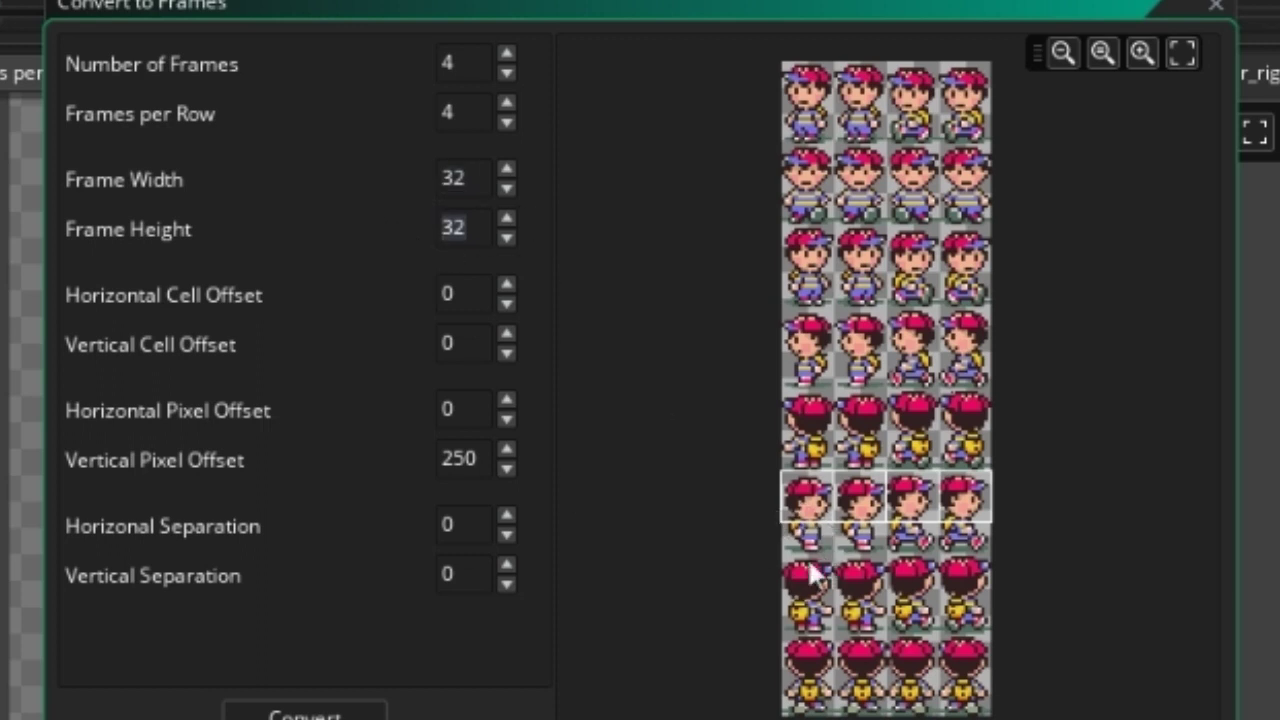
{"action": "left_click_drag", "start_coordinate": [506, 216], "coordinate": [506, 214]}
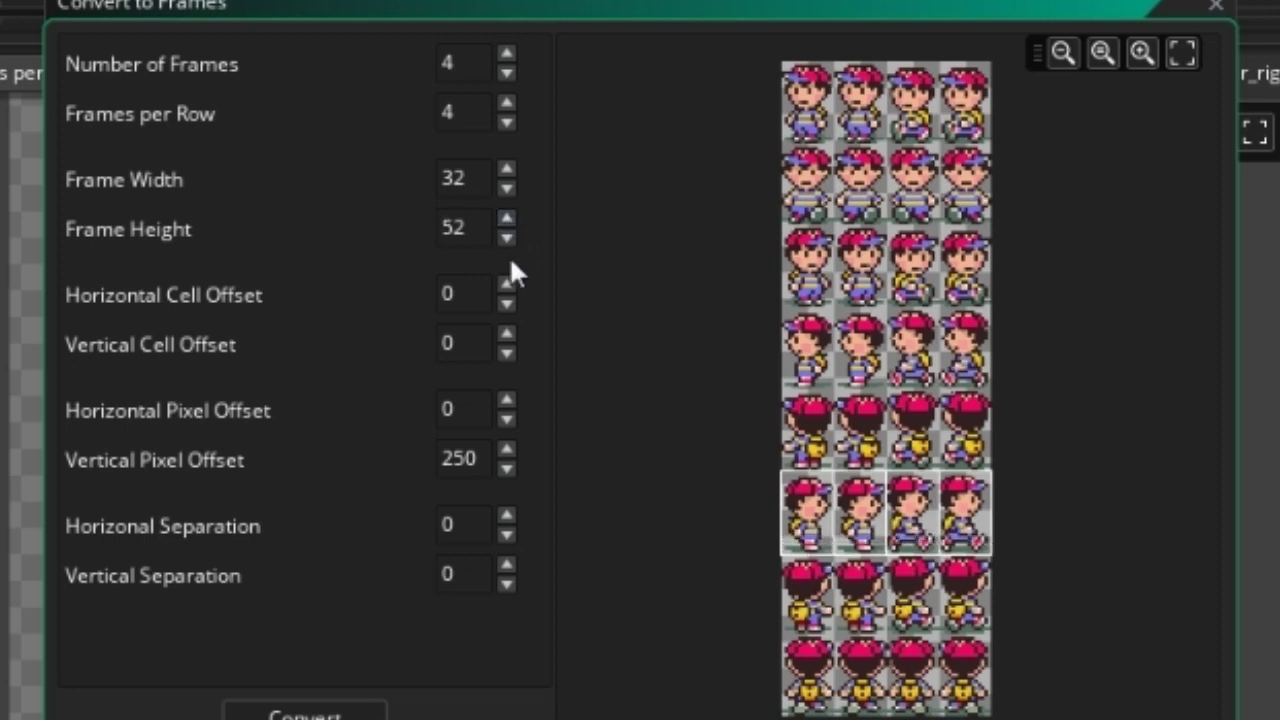
{"action": "key", "text": "Down"}
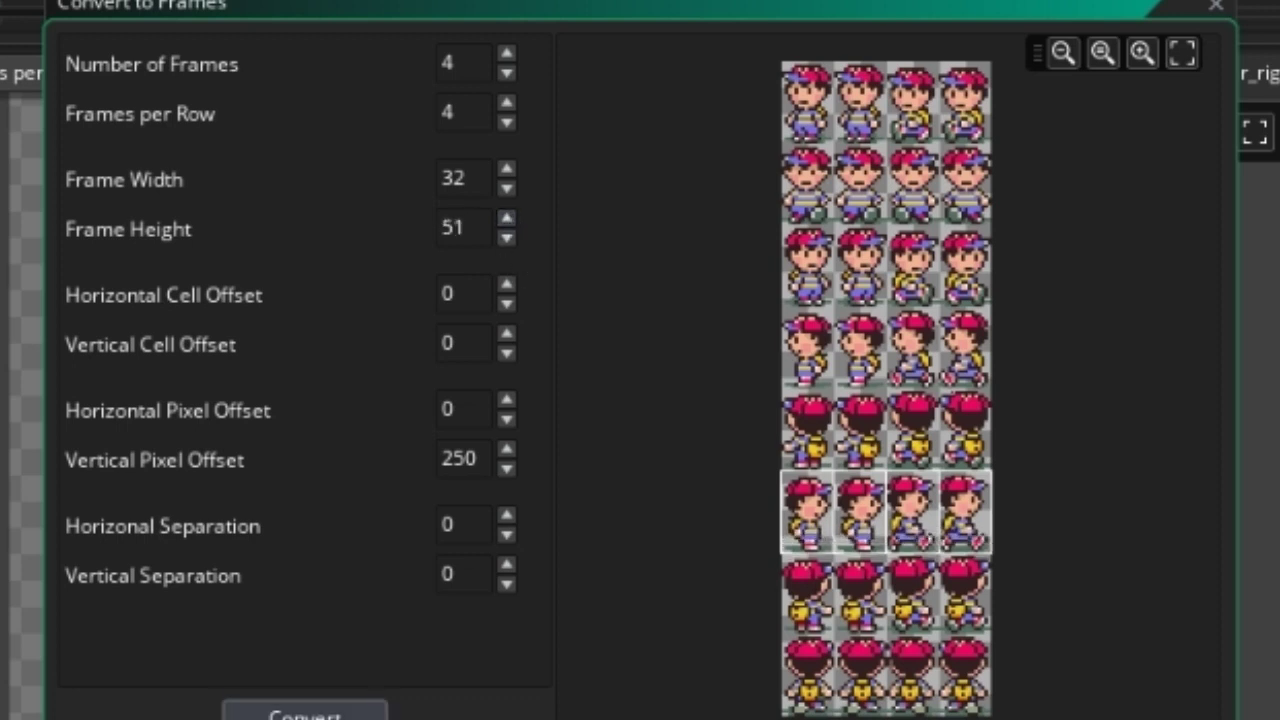
Step: Convert the selected cells of the sheet into frames of spr_player_right and look through the first three frames
{"action": "left_click", "coordinate": [304, 712]}
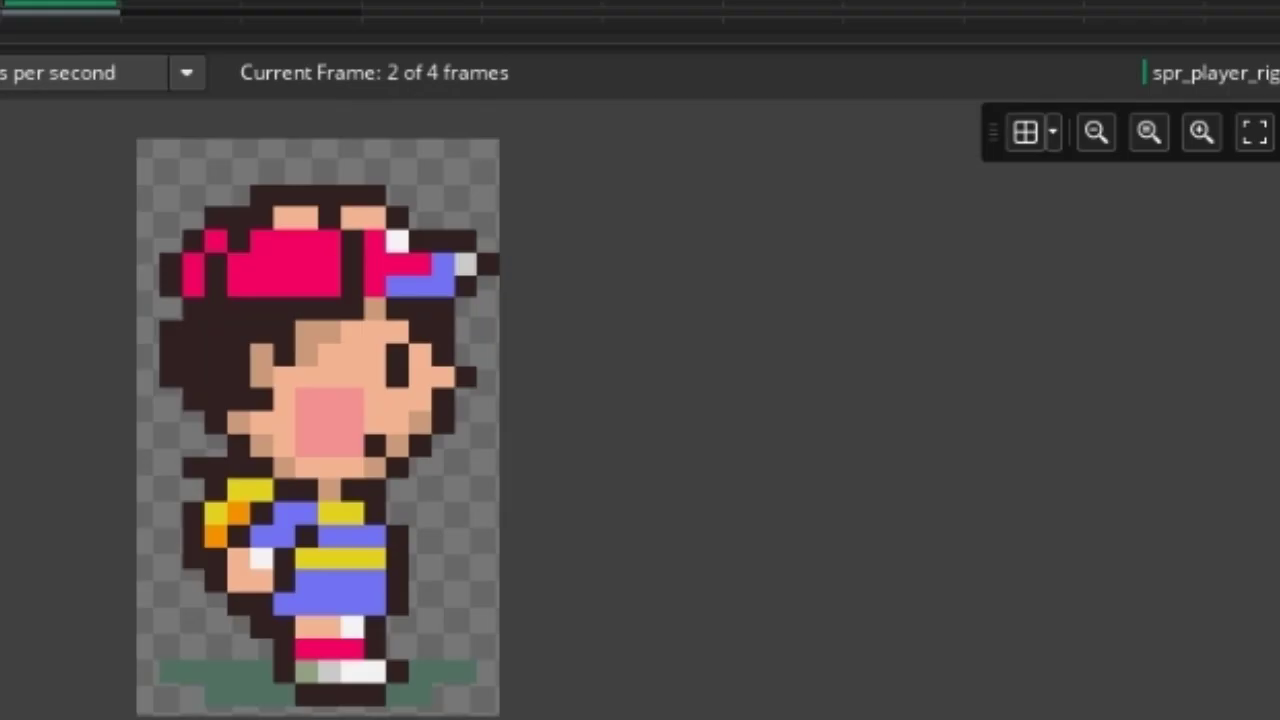
{"action": "middle_click_drag", "start_coordinate": [2, 367], "coordinate": [243, 456]}
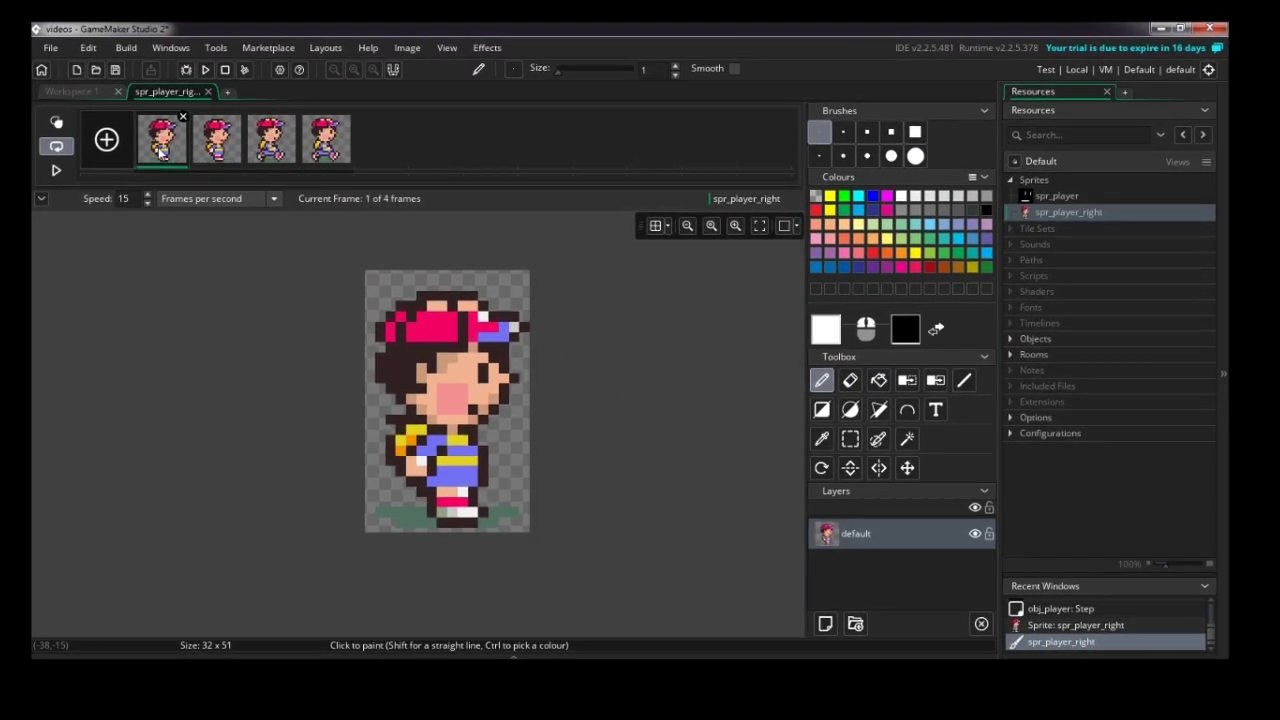
{"action": "left_click", "coordinate": [170, 145]}
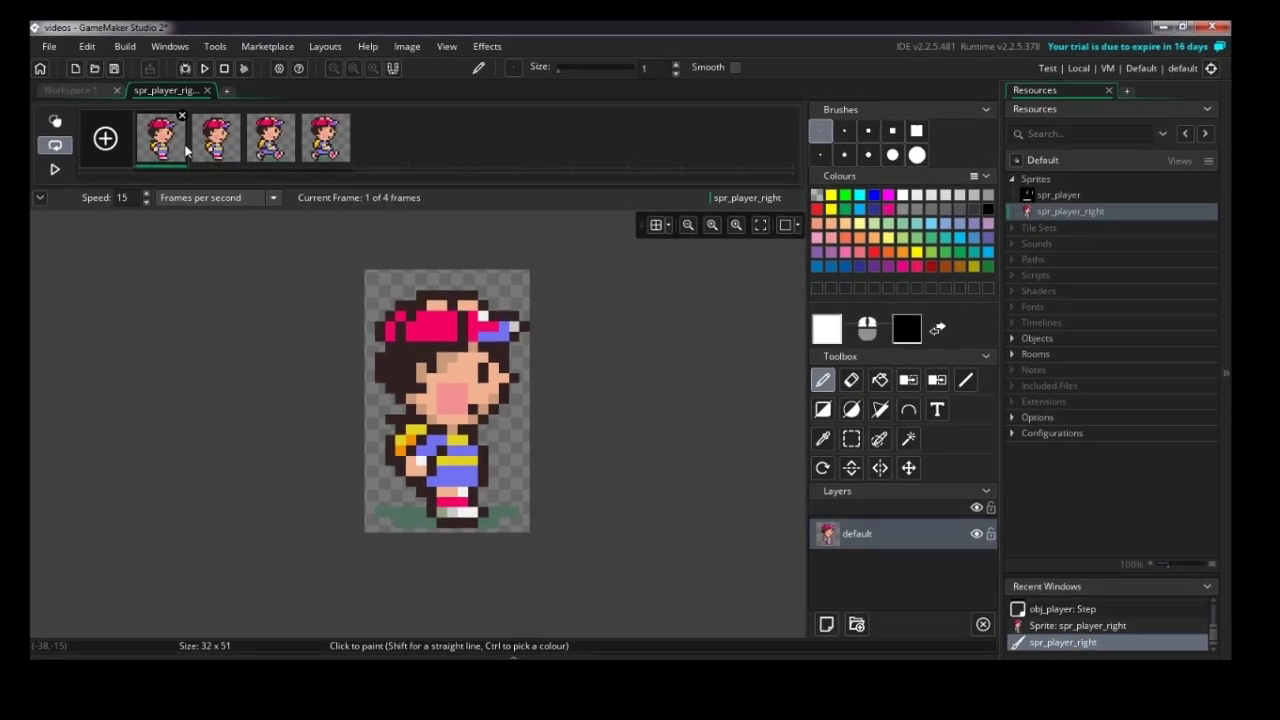
{"action": "left_click", "coordinate": [214, 142]}
{"action": "left_click", "coordinate": [270, 142]}
{"action": "left_click", "coordinate": [162, 142]}
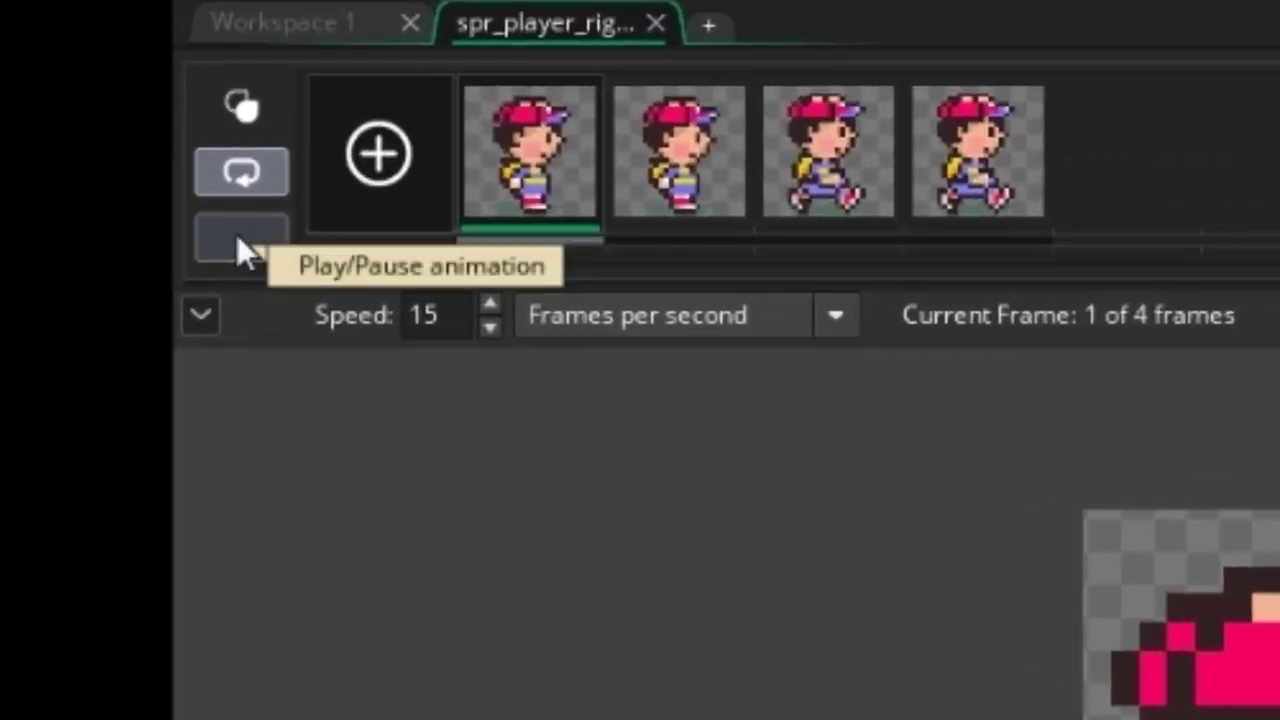
Step: Preview the walking animation and compare the frames to identify duplicates
{"action": "left_click", "coordinate": [238, 238]}
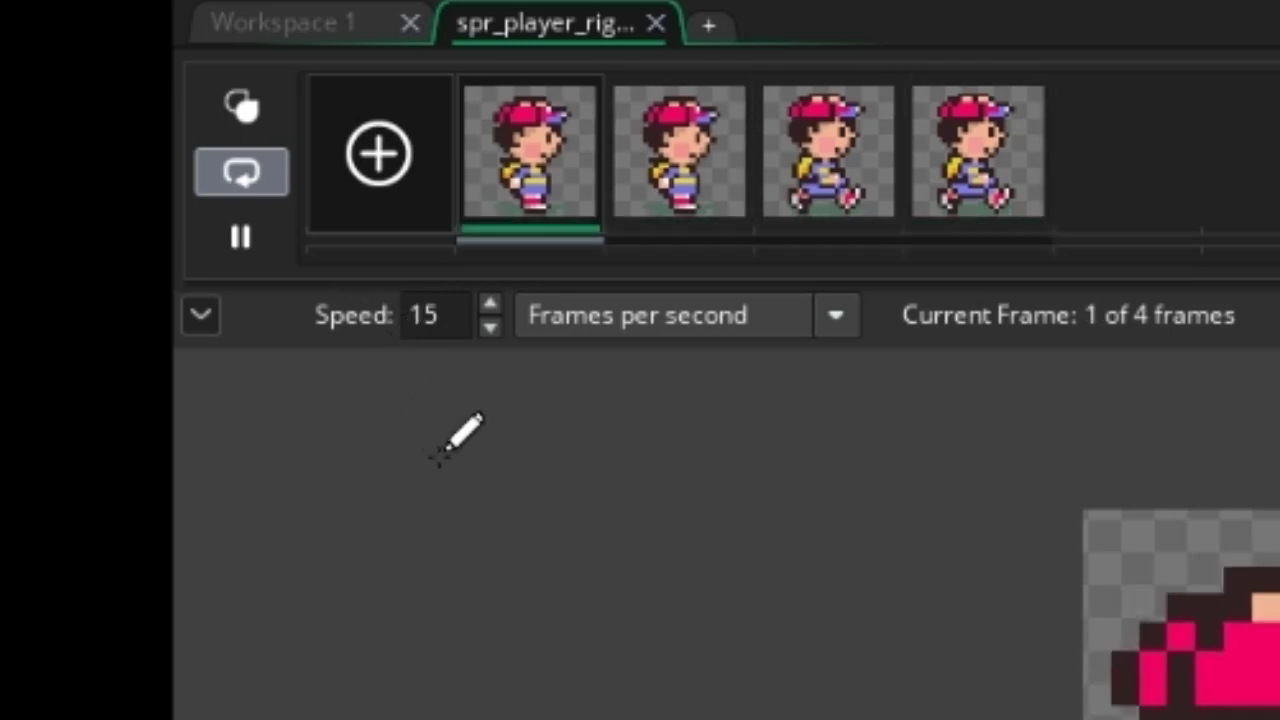
{"action": "left_click", "coordinate": [531, 205]}
{"action": "left_click", "coordinate": [677, 171]}
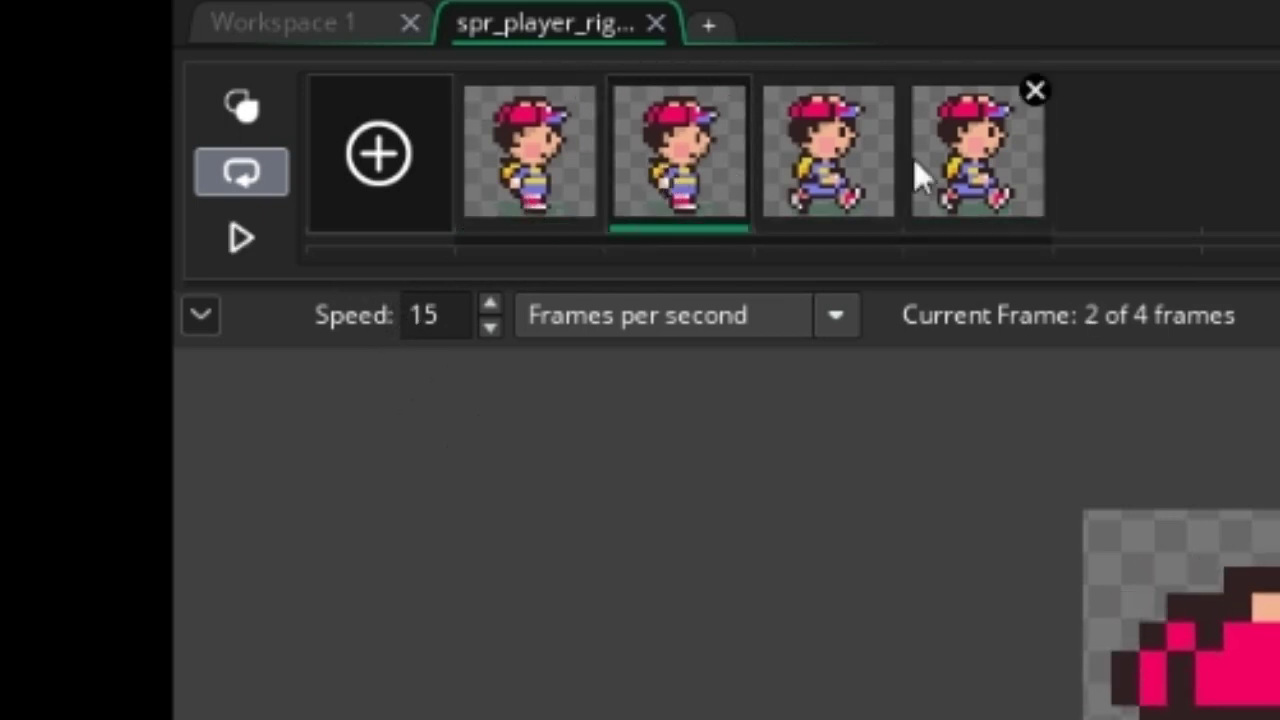
{"action": "left_click", "coordinate": [1030, 186]}
{"action": "left_click", "coordinate": [708, 205]}
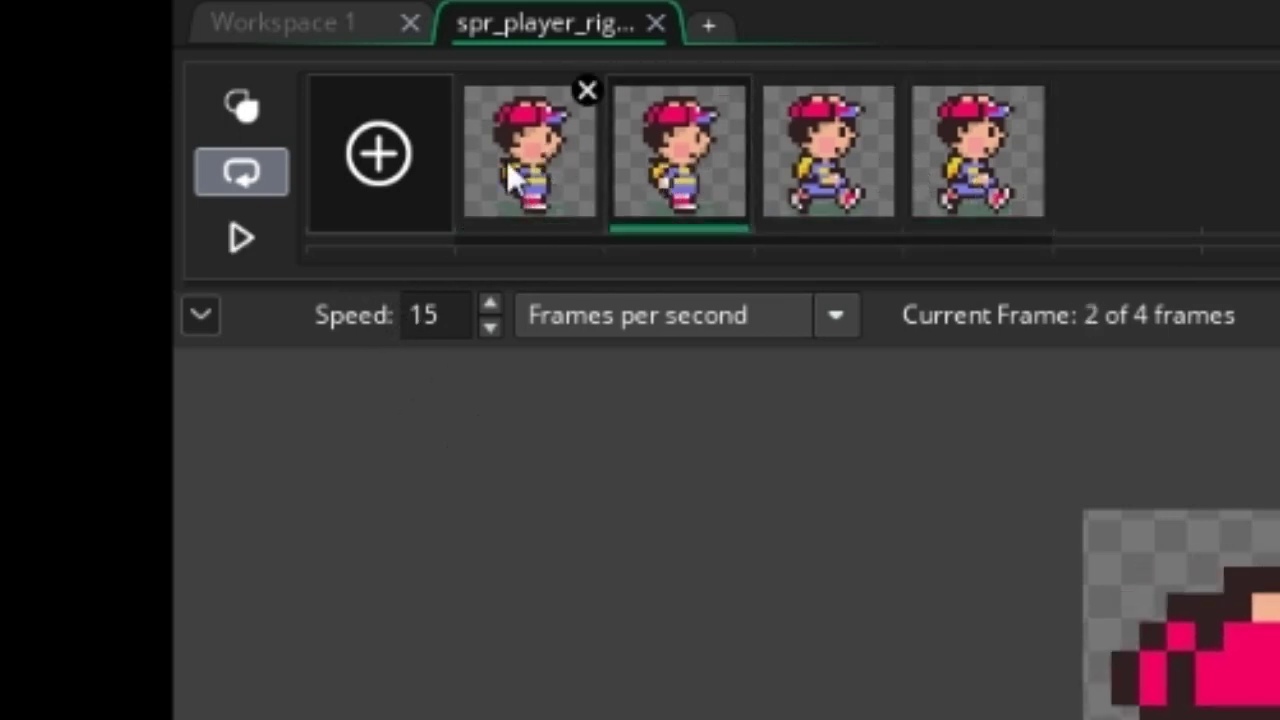
{"action": "left_click", "coordinate": [508, 178]}
{"action": "left_click", "coordinate": [654, 177]}
{"action": "left_click", "coordinate": [588, 205]}
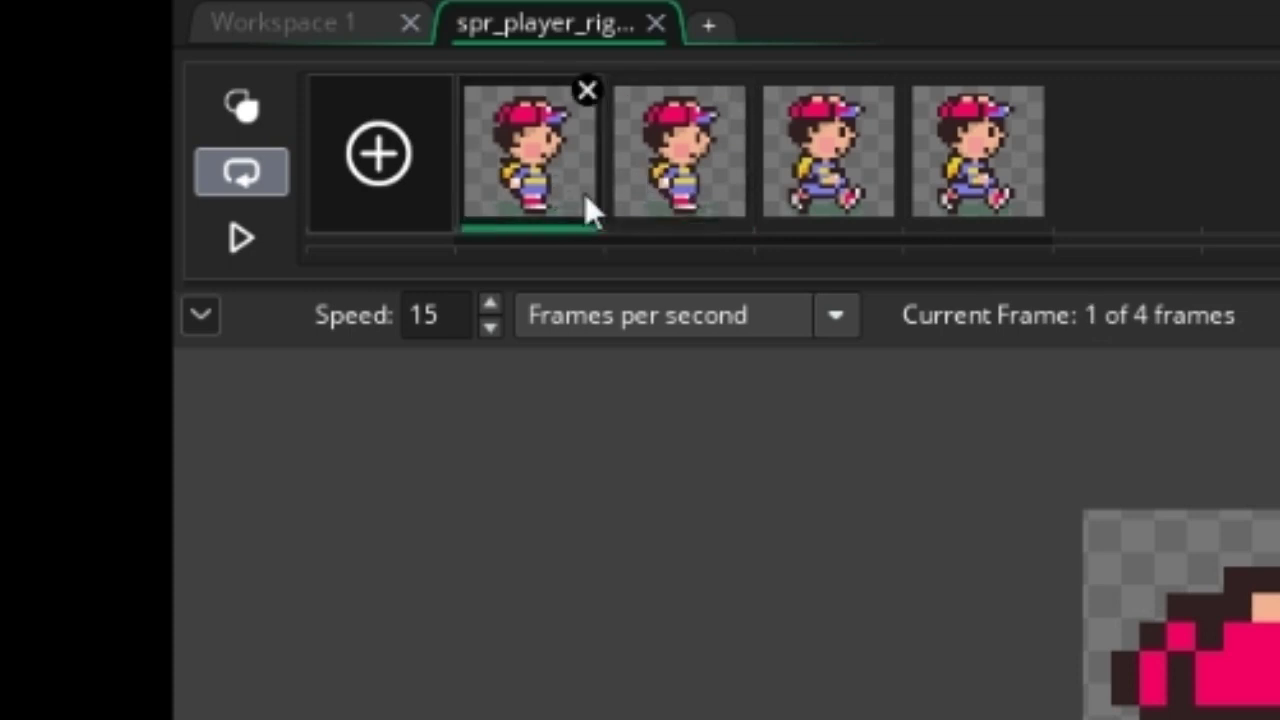
Step: Delete the duplicate standing frame and one of the two striding frames, keeping one frame of each pose
{"action": "left_click", "coordinate": [677, 206]}
{"action": "key", "text": "Delete"}
{"action": "key", "text": "Return"}
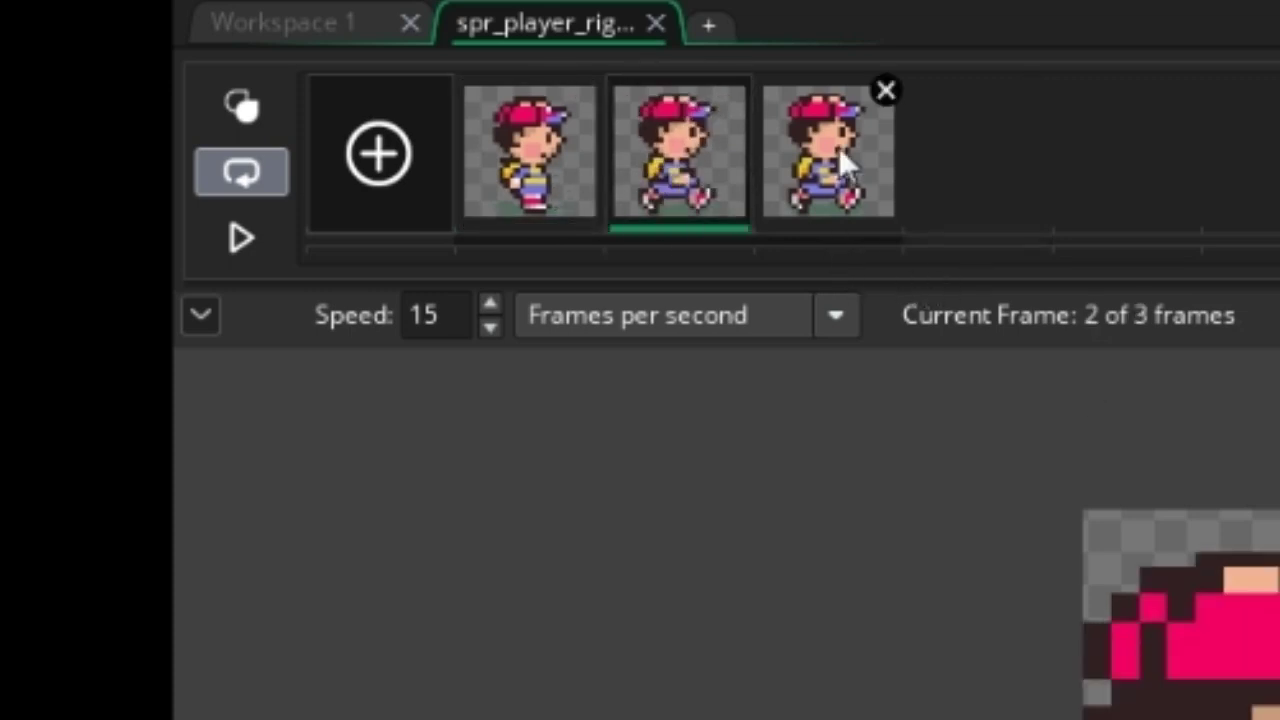
{"action": "key", "text": "Delete"}
Step: Set the animation speed to 6 frames per second while previewing the two-frame walk
{"action": "left_click", "coordinate": [241, 237]}
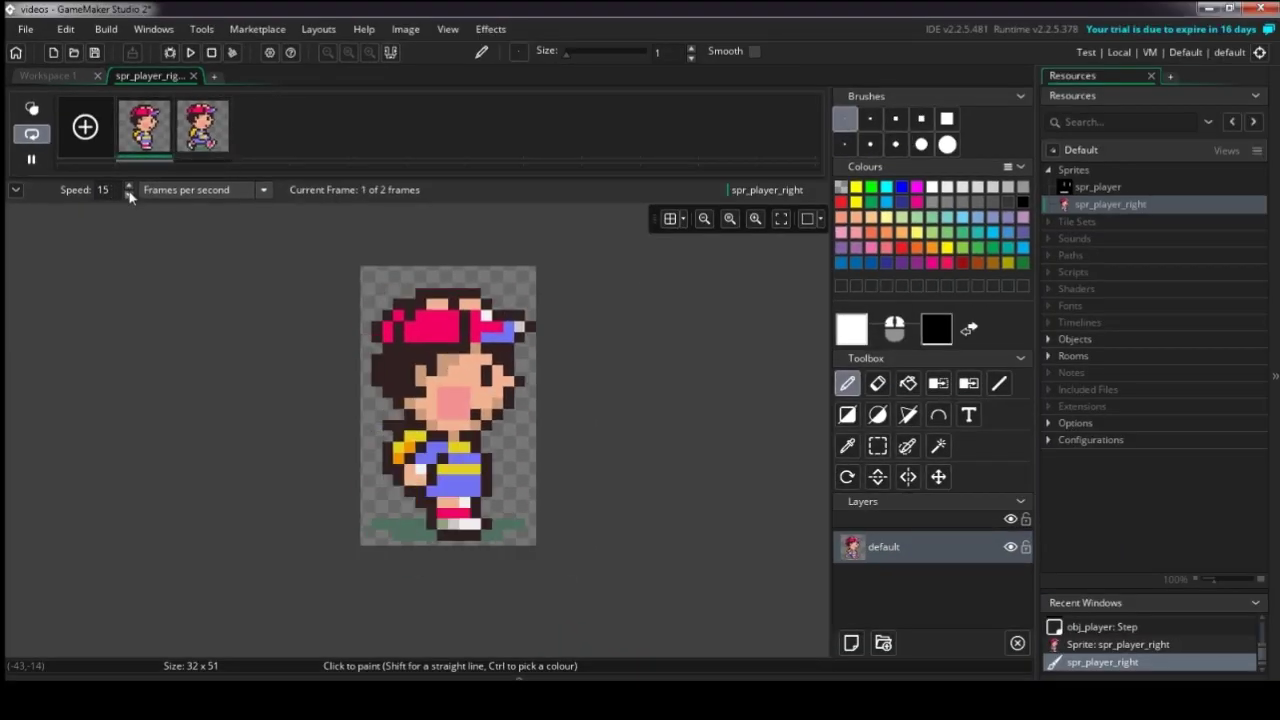
{"action": "left_click", "coordinate": [128, 195]}
{"action": "left_click", "coordinate": [128, 195]}
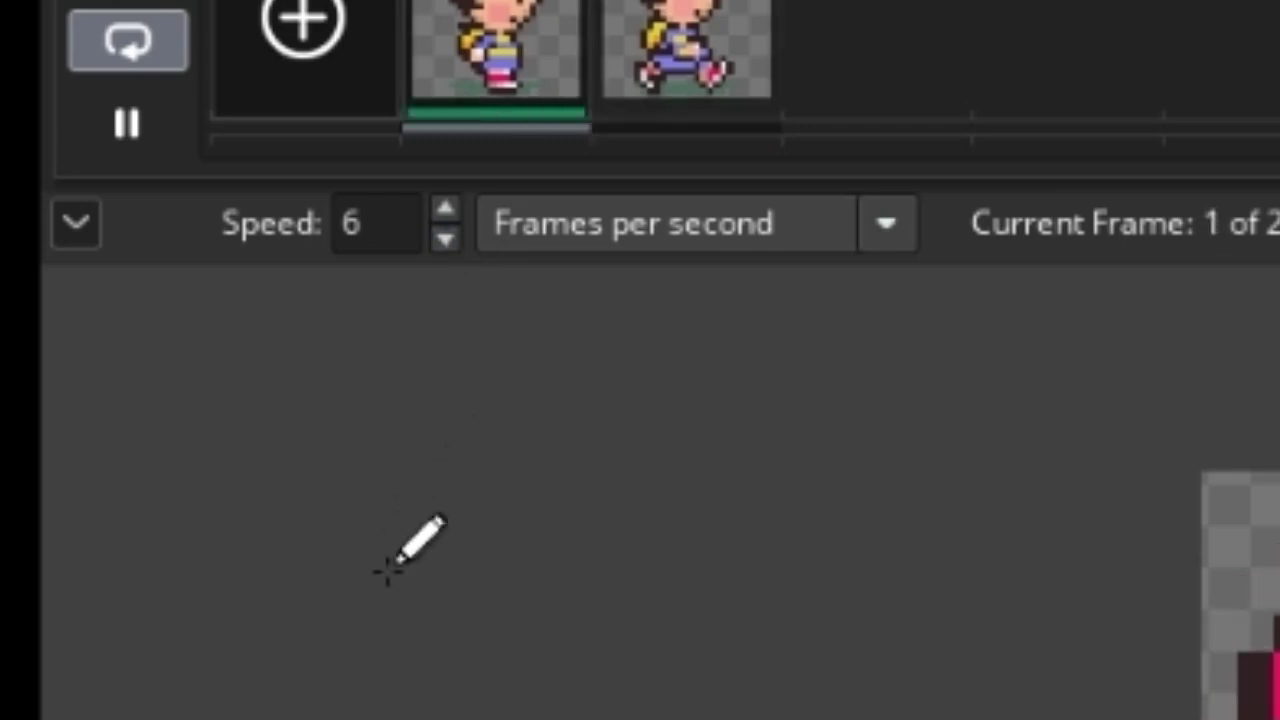
{"action": "key", "text": "Return"}
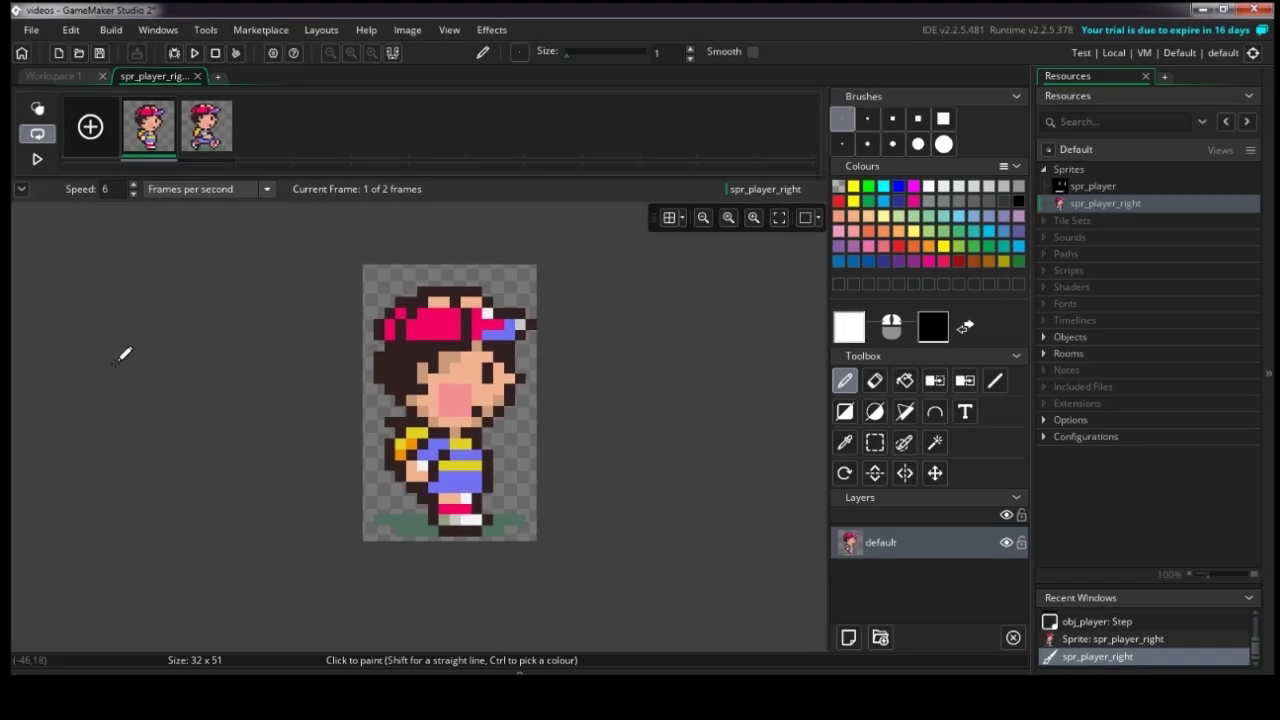
Step: Inspect the pixel scale of the standing frame, return to the workspace and open the resize properties of spr_player_right
{"action": "scroll", "coordinate": [434, 335], "scroll_direction": "up", "scroll_amount": 5}
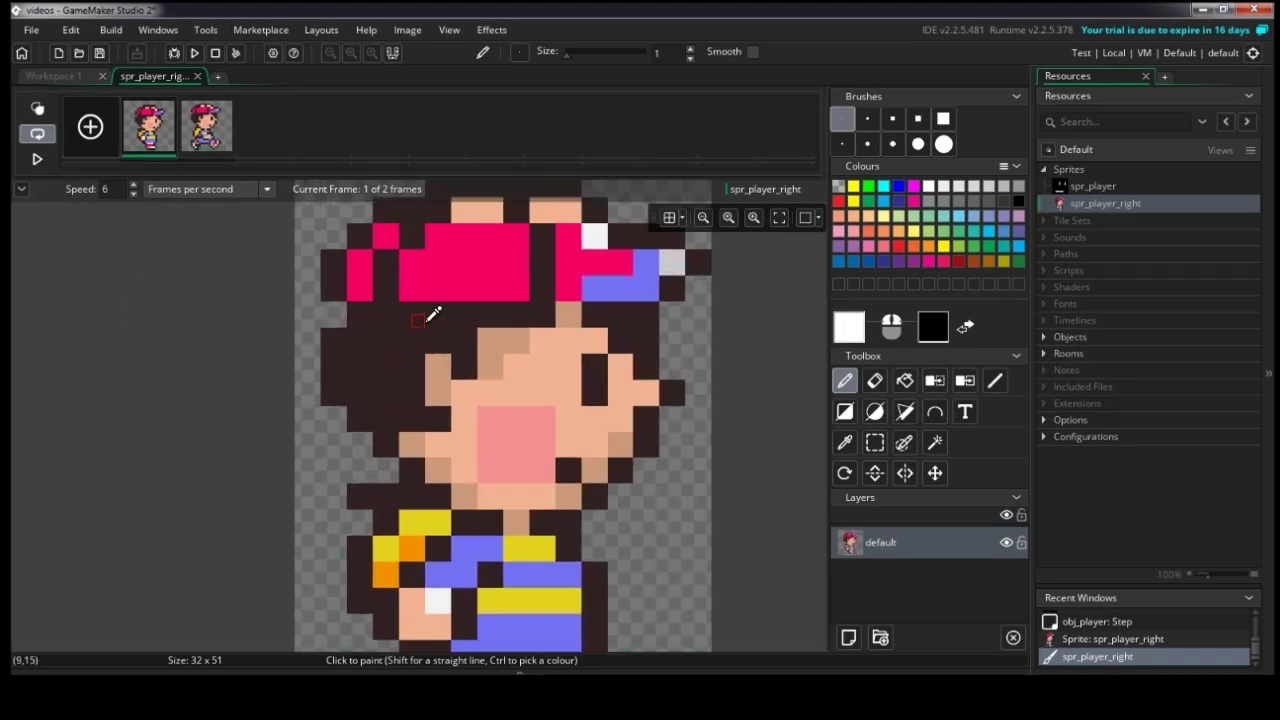
{"action": "scroll", "coordinate": [422, 320], "scroll_direction": "up", "scroll_amount": 3}
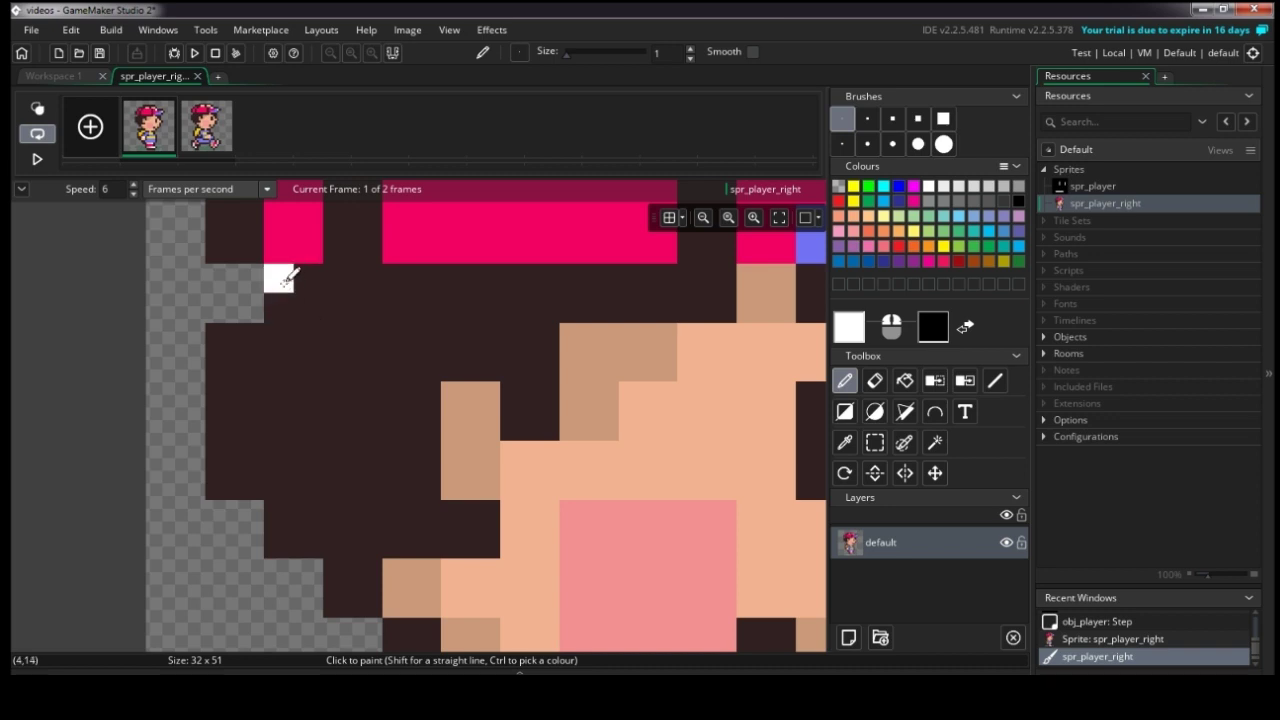
{"action": "scroll", "coordinate": [285, 282], "scroll_direction": "down", "scroll_amount": 3, "text": "ctrl"}
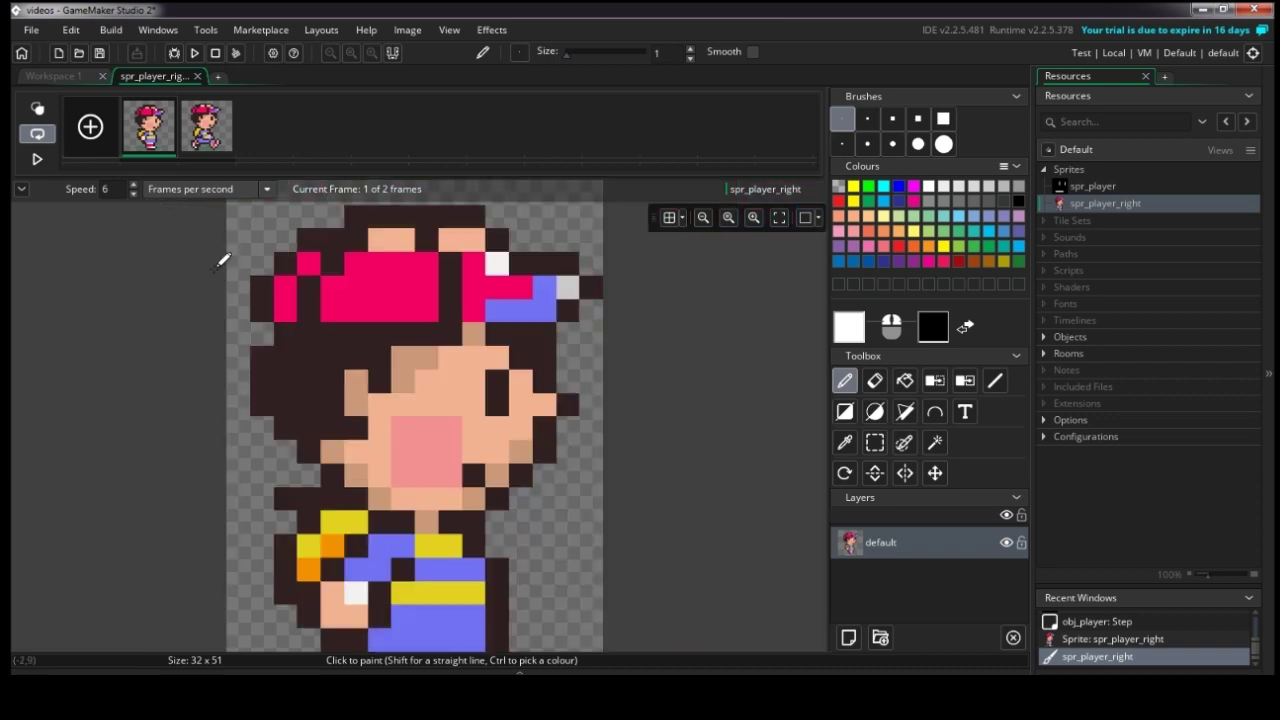
{"action": "left_click", "coordinate": [69, 78]}
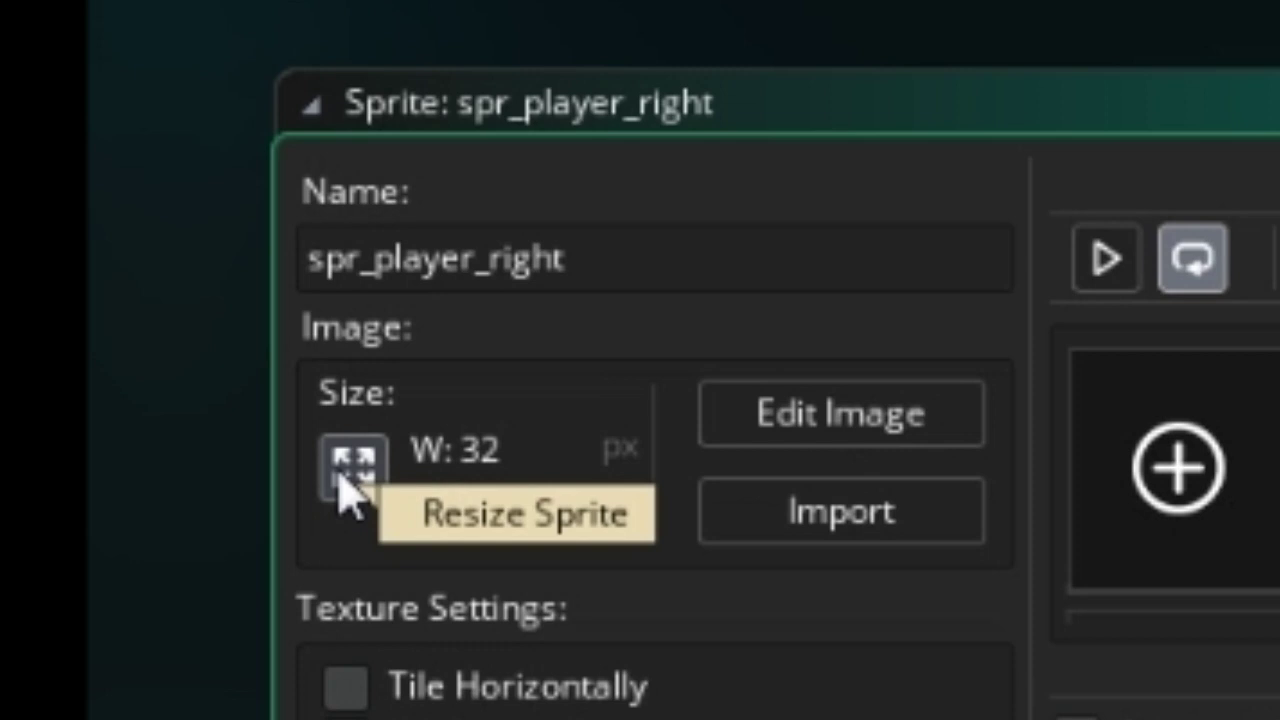
{"action": "left_click", "coordinate": [341, 480]}
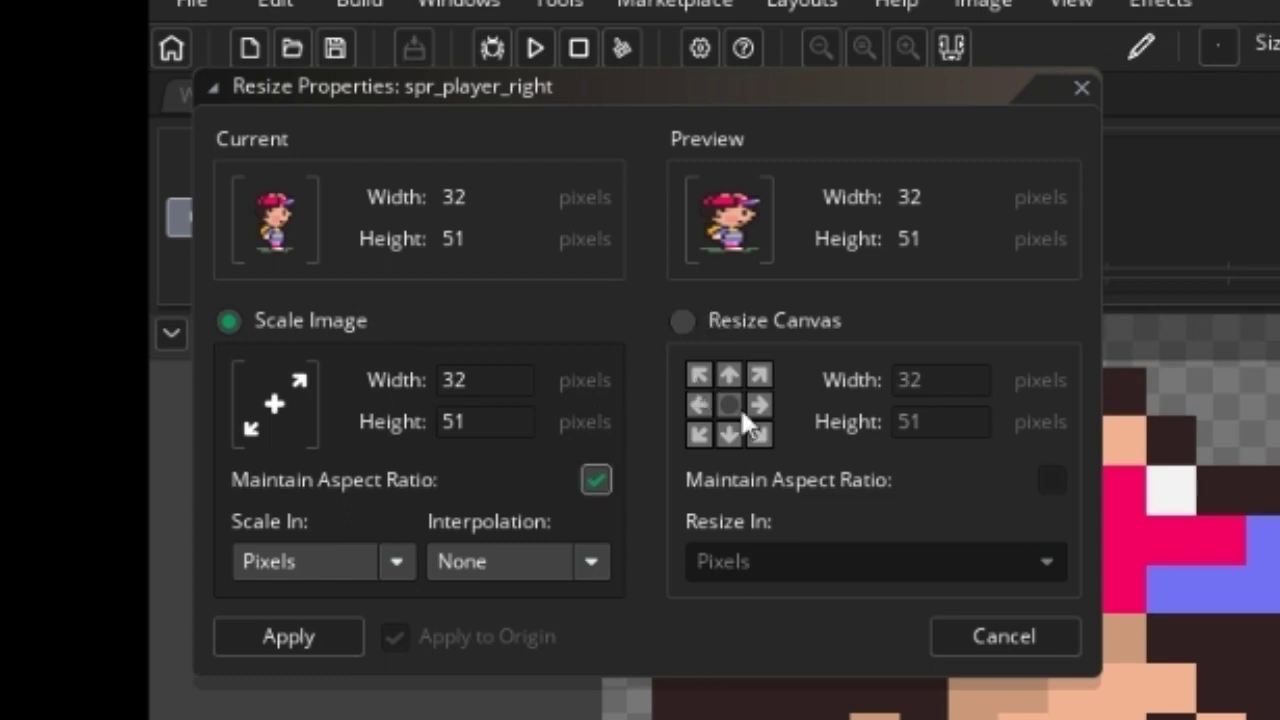
Step: Scale the sprite image to 16 pixels wide and 26 pixels high, maintaining the aspect ratio
{"action": "left_click", "coordinate": [712, 319]}
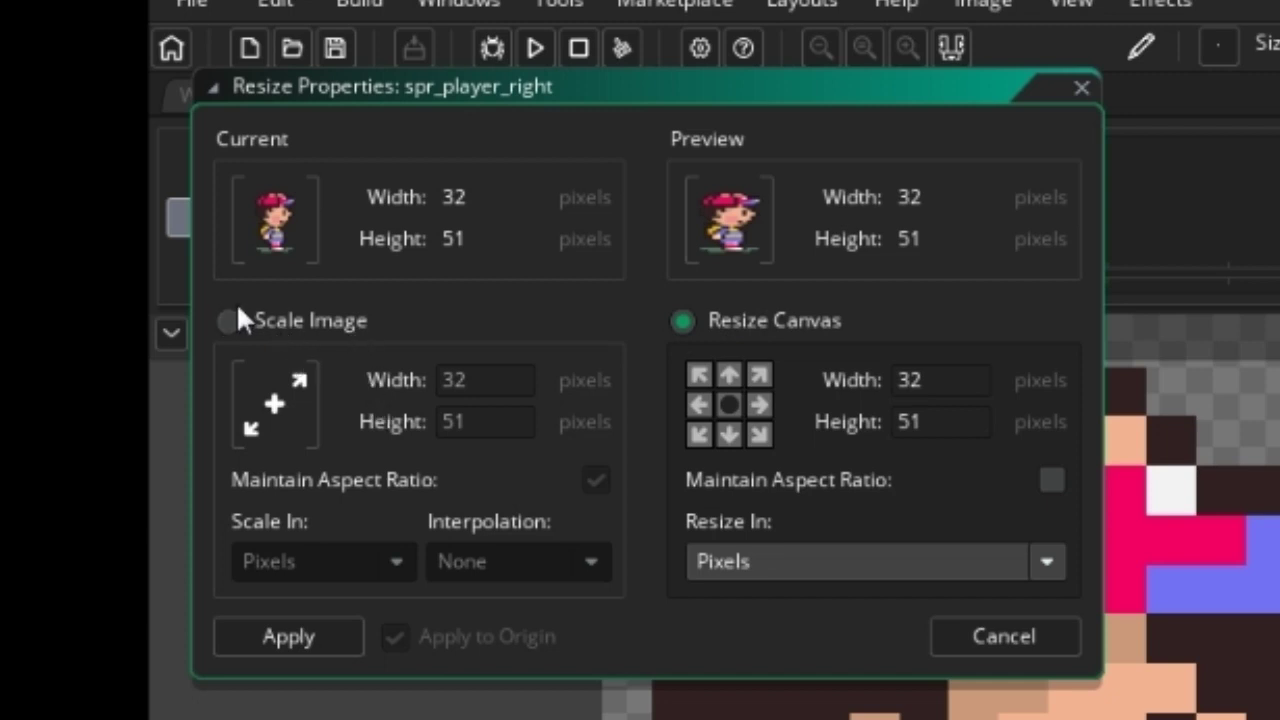
{"action": "left_click", "coordinate": [259, 322]}
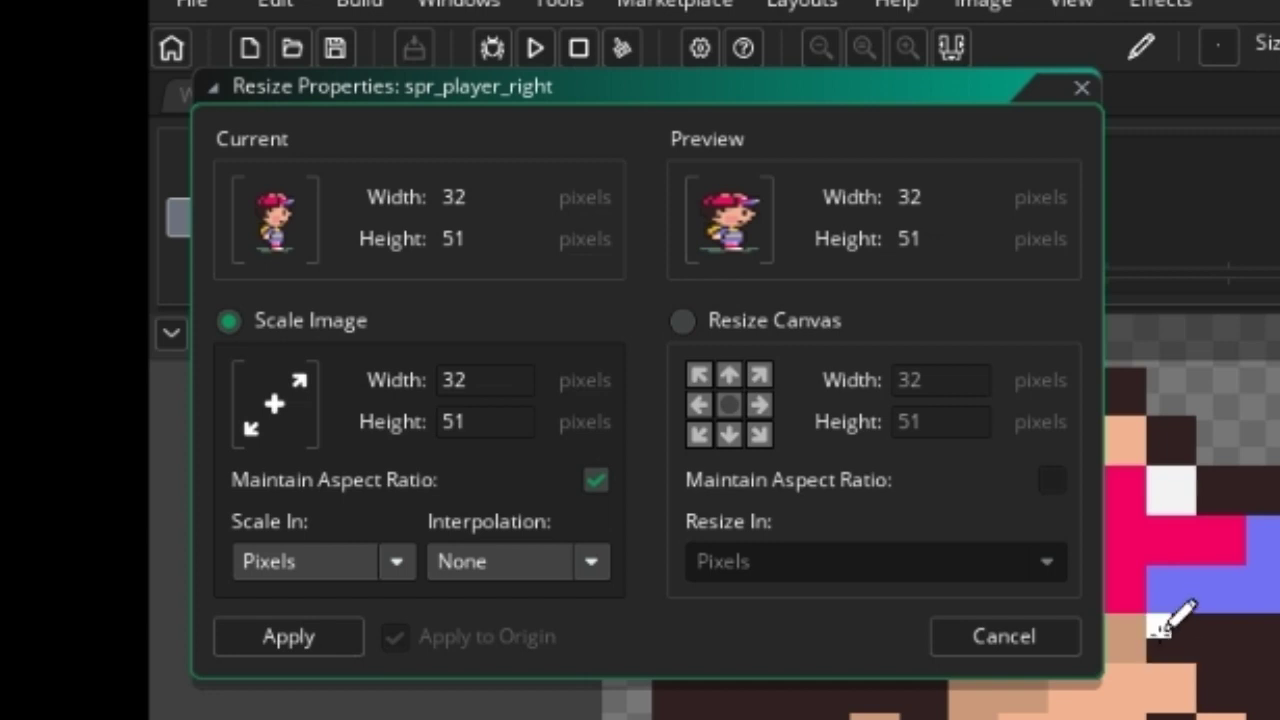
{"action": "left_click_drag", "start_coordinate": [517, 381], "coordinate": [339, 371]}
{"action": "double_click", "coordinate": [455, 381]}
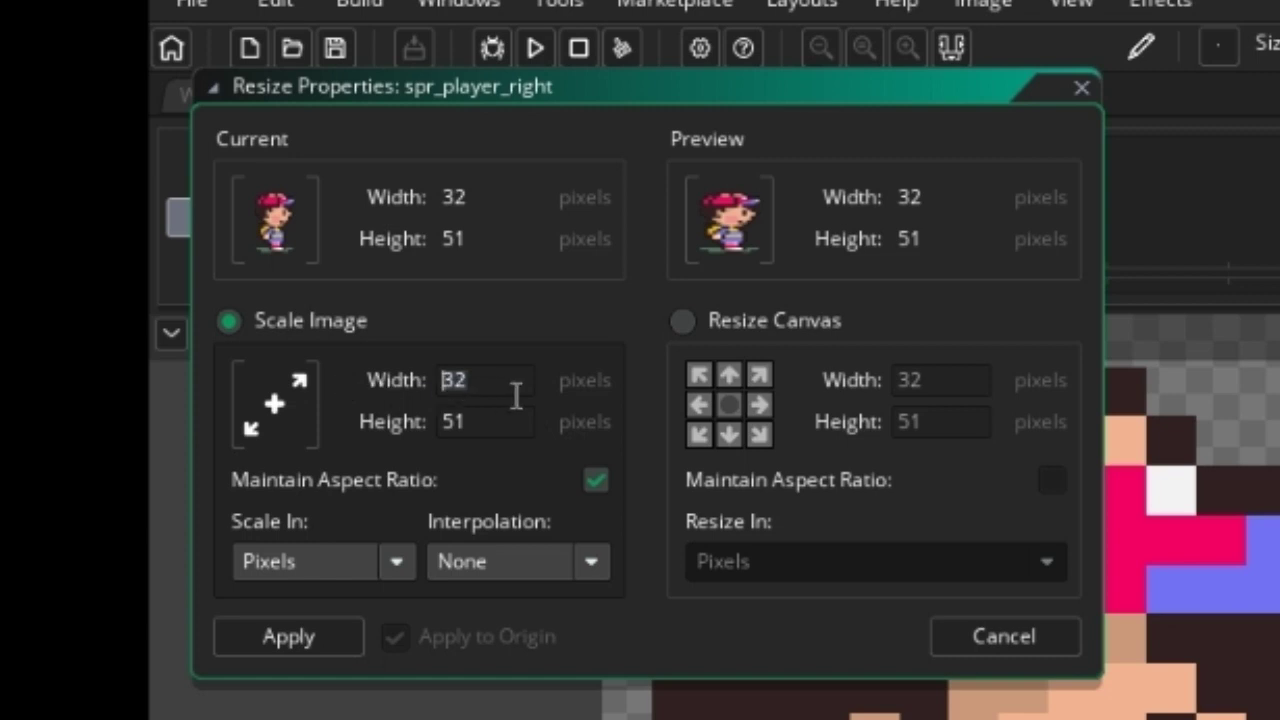
{"action": "type", "text": "16"}
{"action": "left_click", "coordinate": [480, 423]}
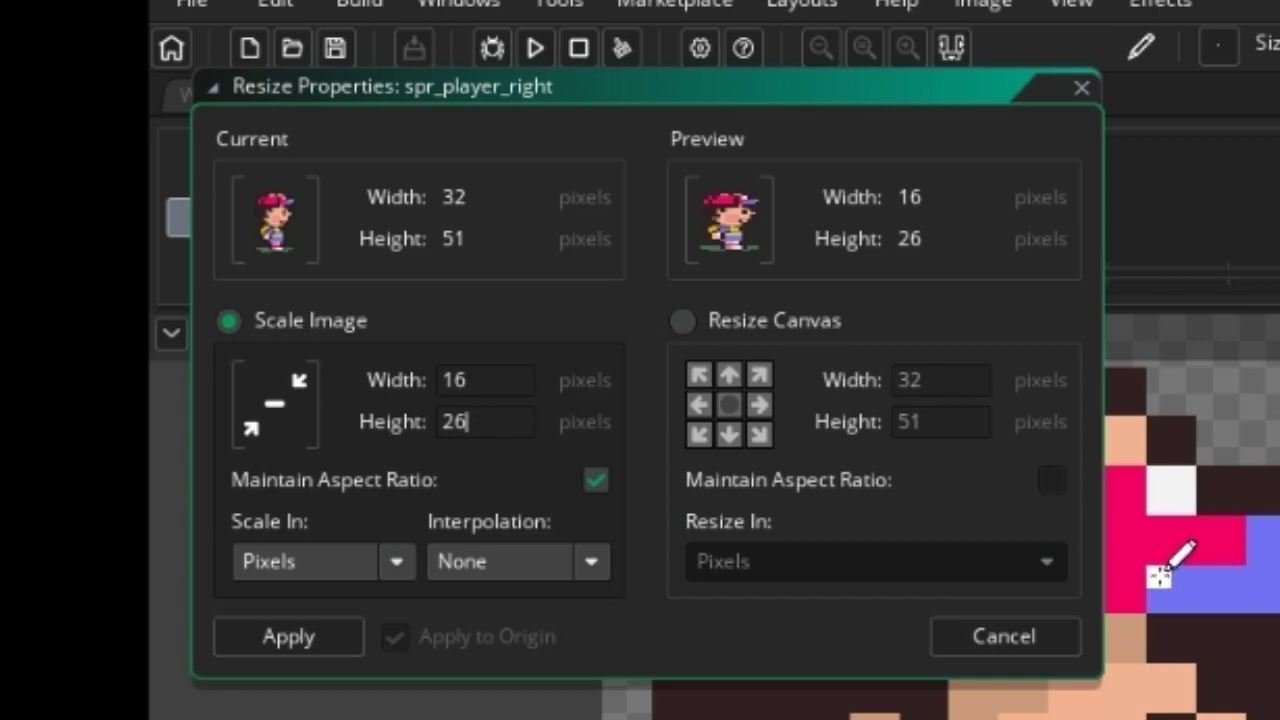
{"action": "left_click", "coordinate": [955, 634]}
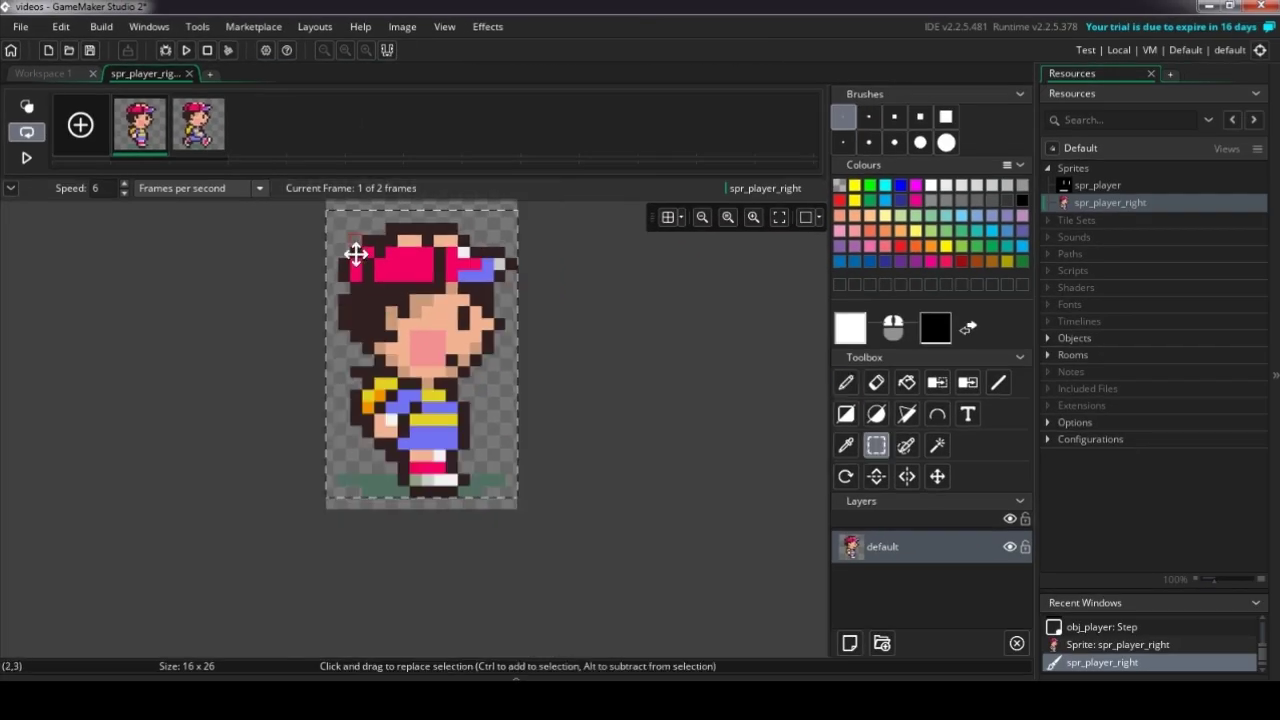
Step: Shift the selected artwork down in both frames so that the character's feet rest on the lower edge of the canvas
{"action": "left_click_drag", "start_coordinate": [391, 301], "coordinate": [389, 311]}
{"action": "scroll", "coordinate": [437, 540], "scroll_direction": "up", "scroll_amount": 3}
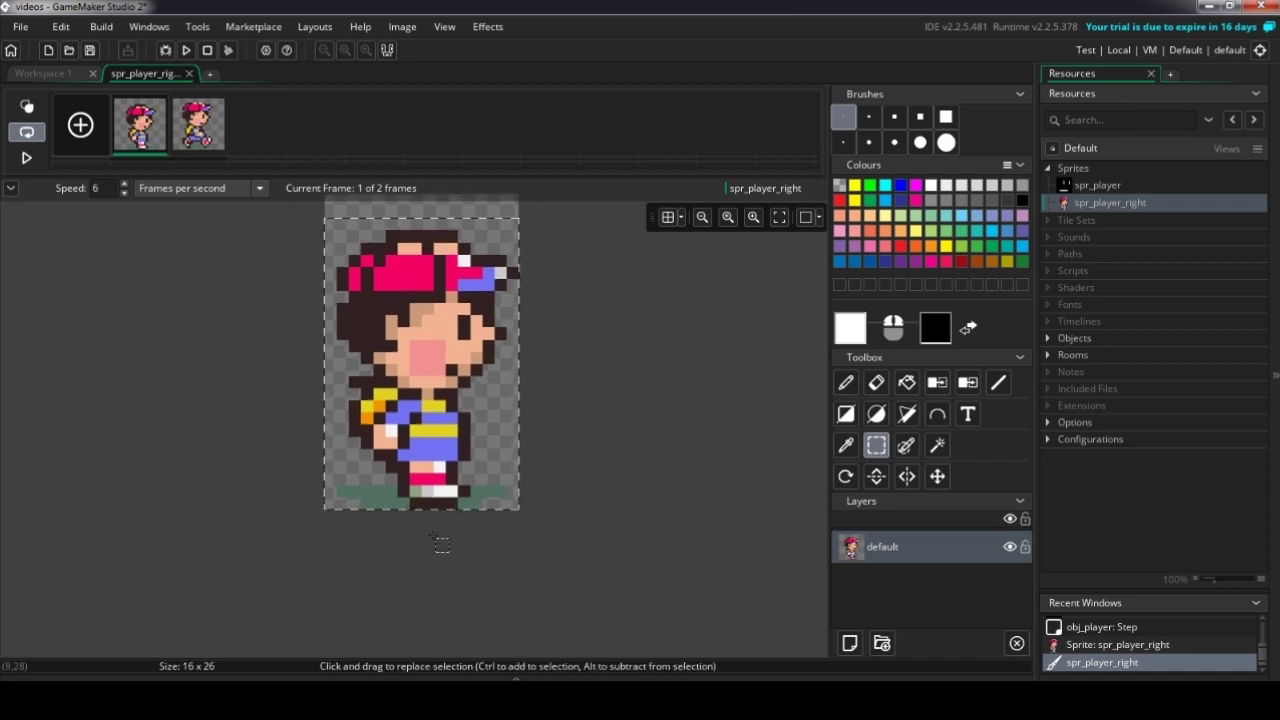
{"action": "left_click", "coordinate": [208, 134]}
{"action": "scroll", "coordinate": [450, 435], "scroll_direction": "up", "scroll_amount": 1}
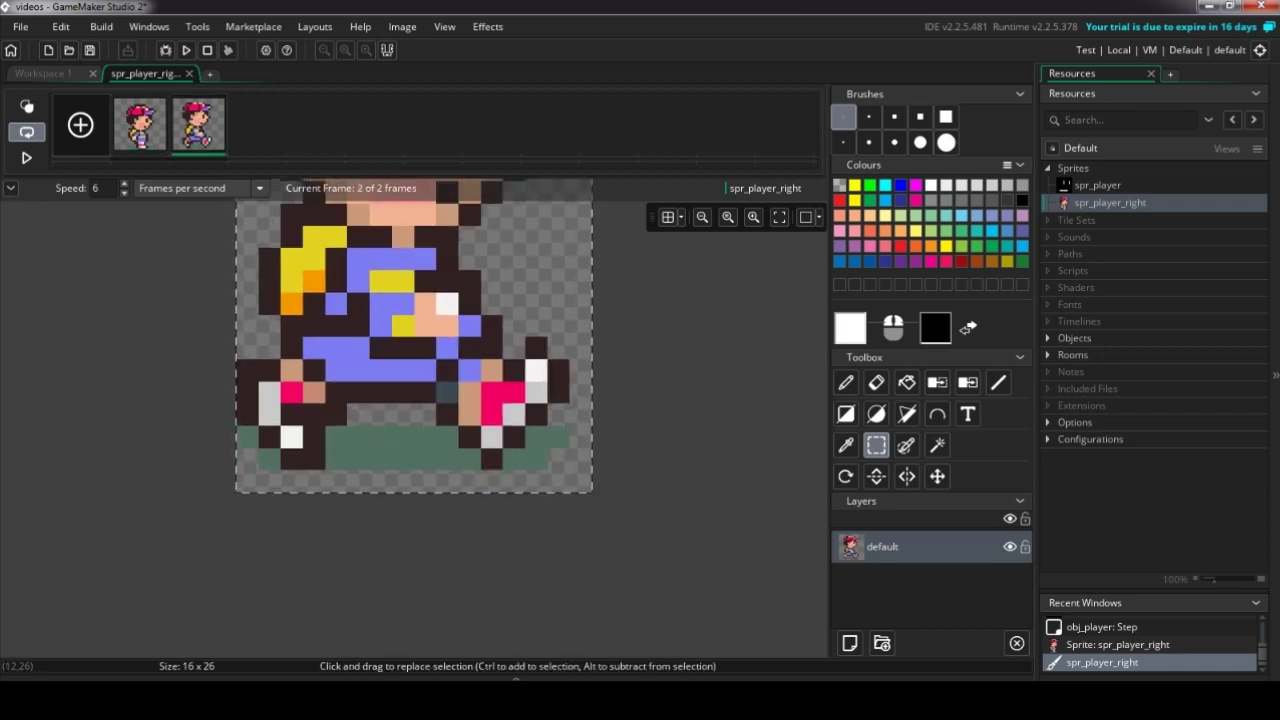
{"action": "left_click_drag", "start_coordinate": [437, 316], "coordinate": [438, 343]}
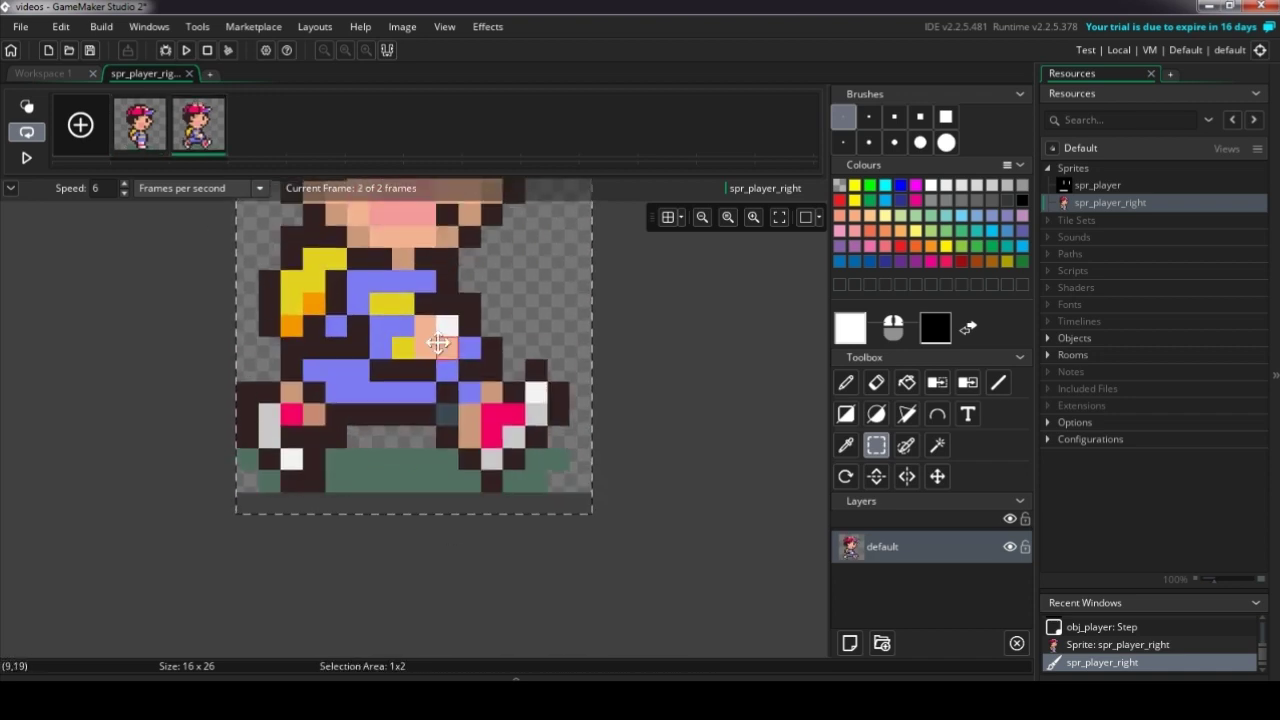
{"action": "left_click", "coordinate": [714, 411]}
{"action": "left_click", "coordinate": [845, 382]}
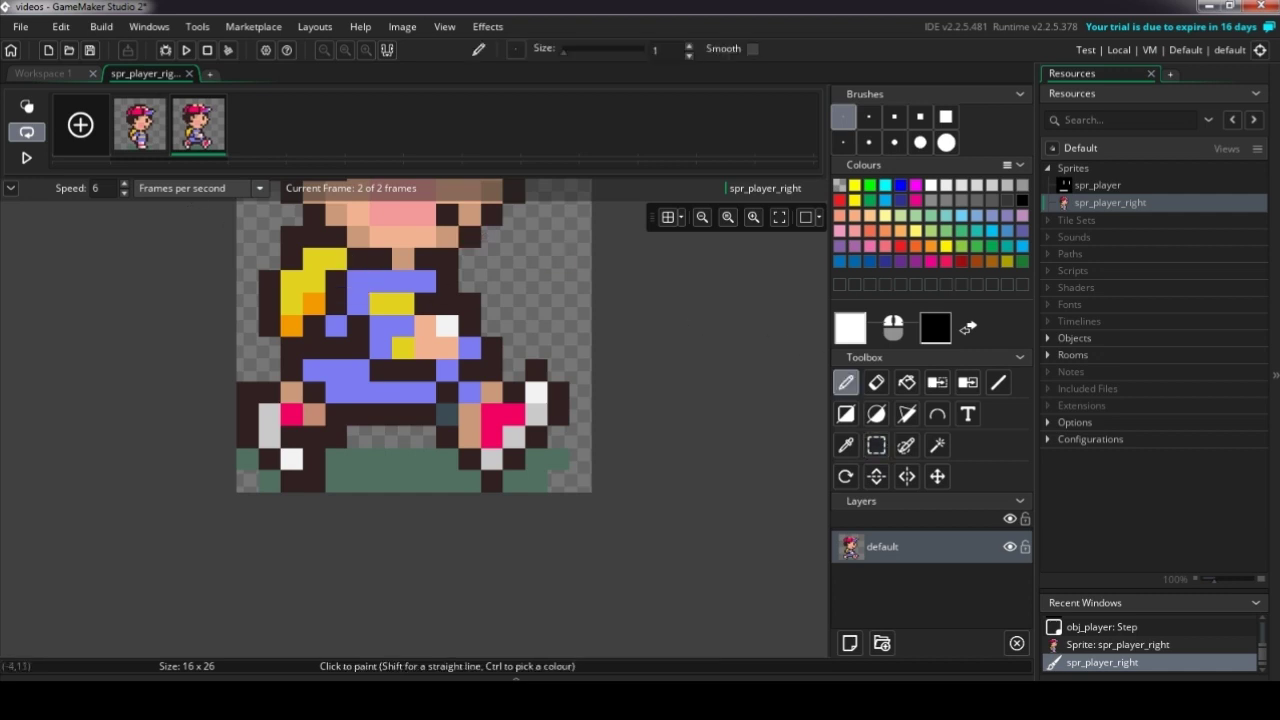
Step: Close the image editor, place the origin of spr_player_right at 8 x 25 beneath the character's feet, and lock it
{"action": "left_click", "coordinate": [189, 73]}
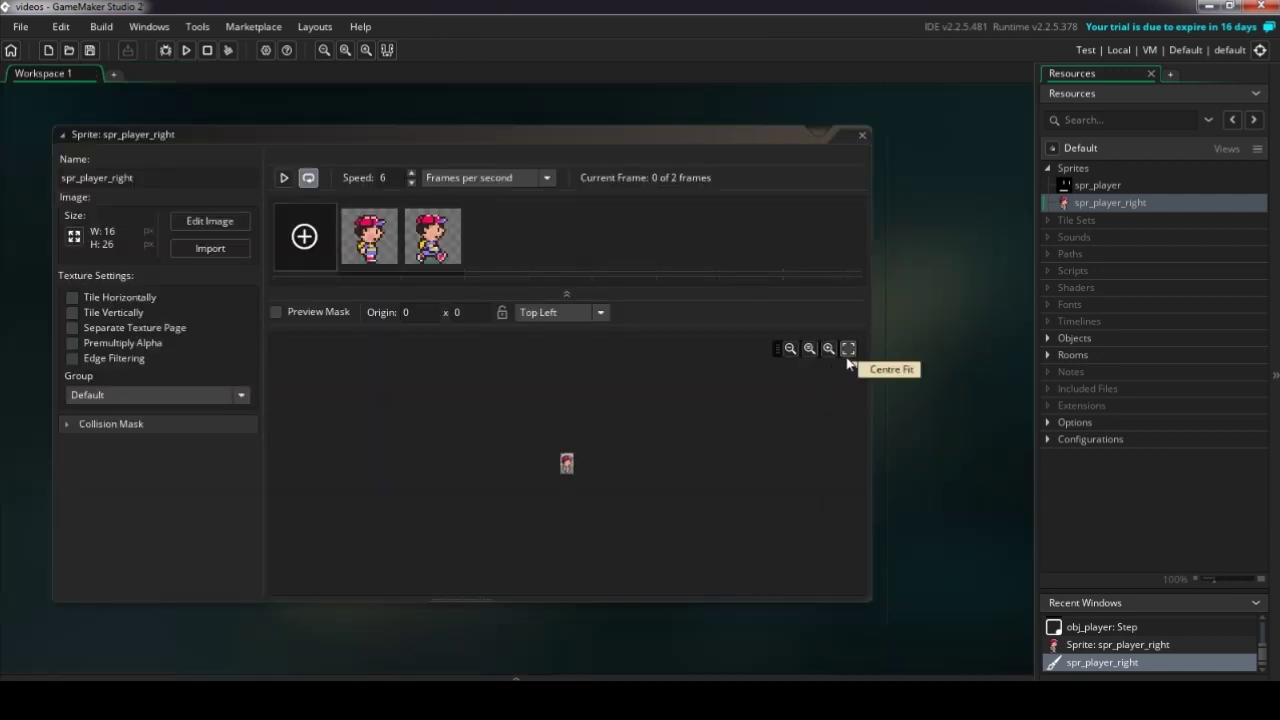
{"action": "left_click", "coordinate": [847, 359]}
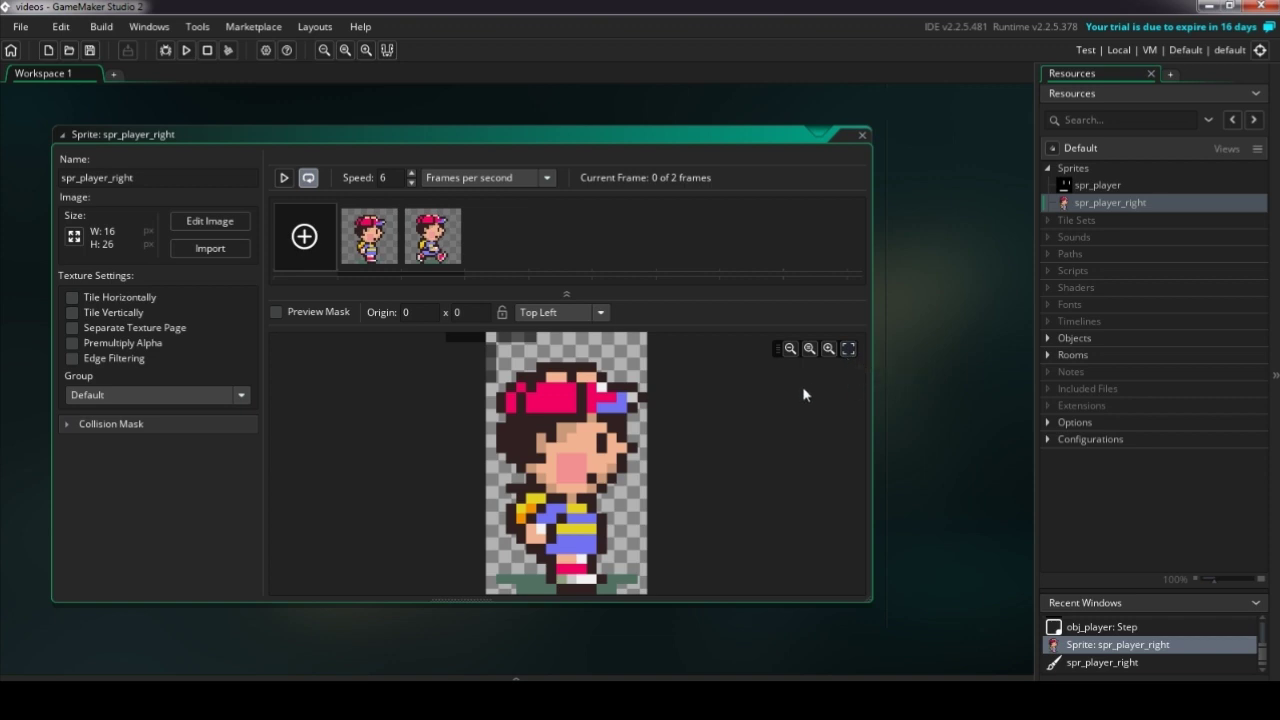
{"action": "left_click", "coordinate": [565, 462]}
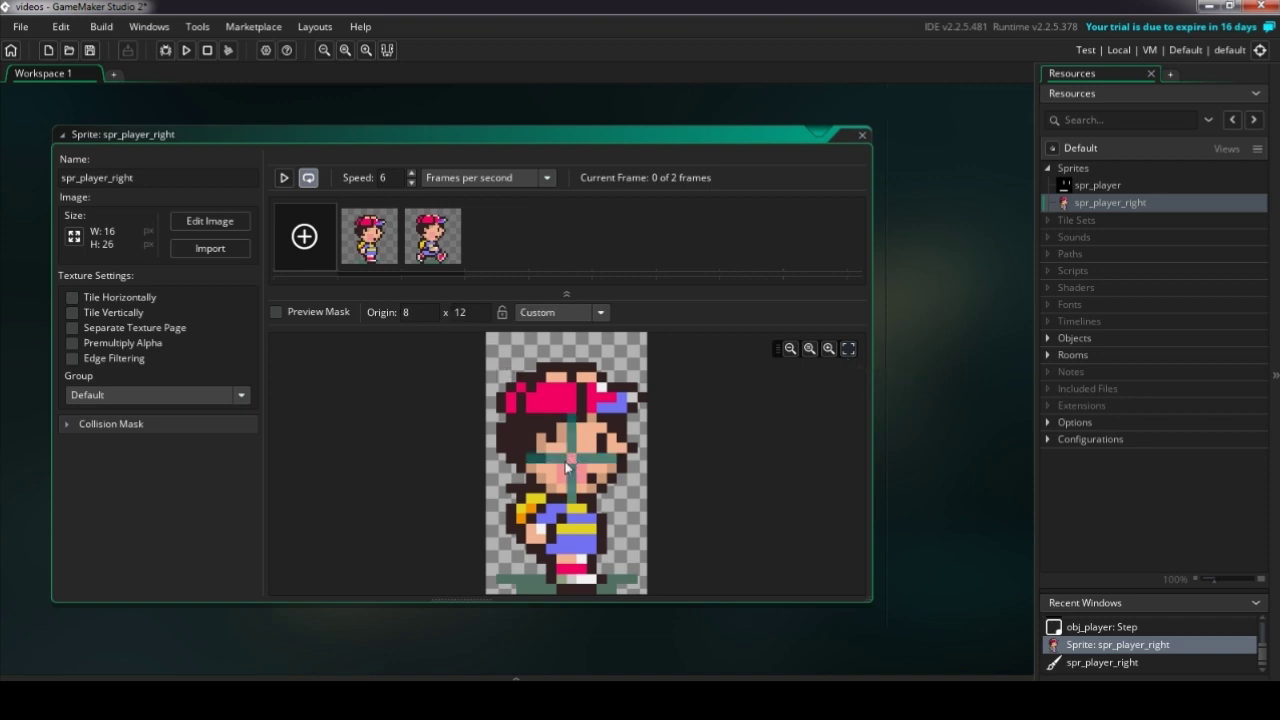
{"action": "mouse_move", "coordinate": [573, 478]}
{"action": "left_mouse_down"}
{"action": "mouse_move", "coordinate": [468, 443]}
{"action": "mouse_move", "coordinate": [443, 374]}
{"action": "mouse_move", "coordinate": [457, 423]}
{"action": "mouse_move", "coordinate": [579, 472]}
{"action": "left_mouse_up"}
{"action": "left_click_drag", "start_coordinate": [572, 467], "coordinate": [571, 487]}
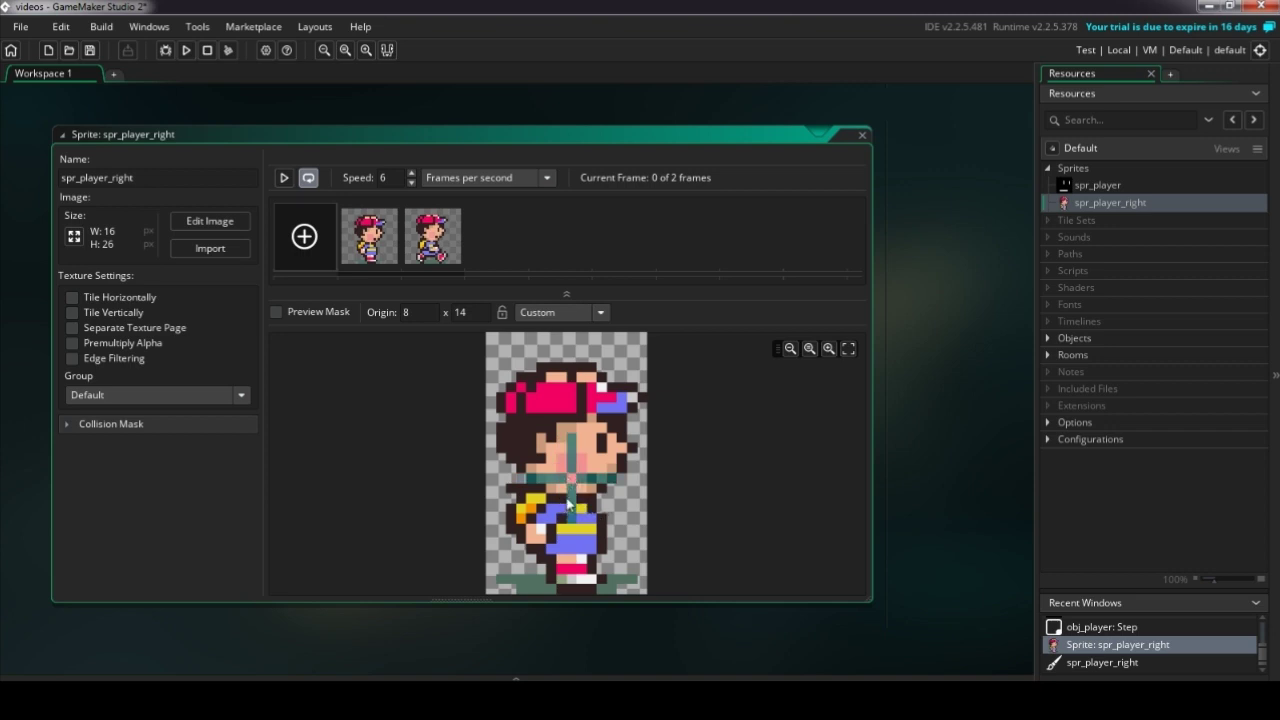
{"action": "left_click_drag", "start_coordinate": [566, 477], "coordinate": [573, 583]}
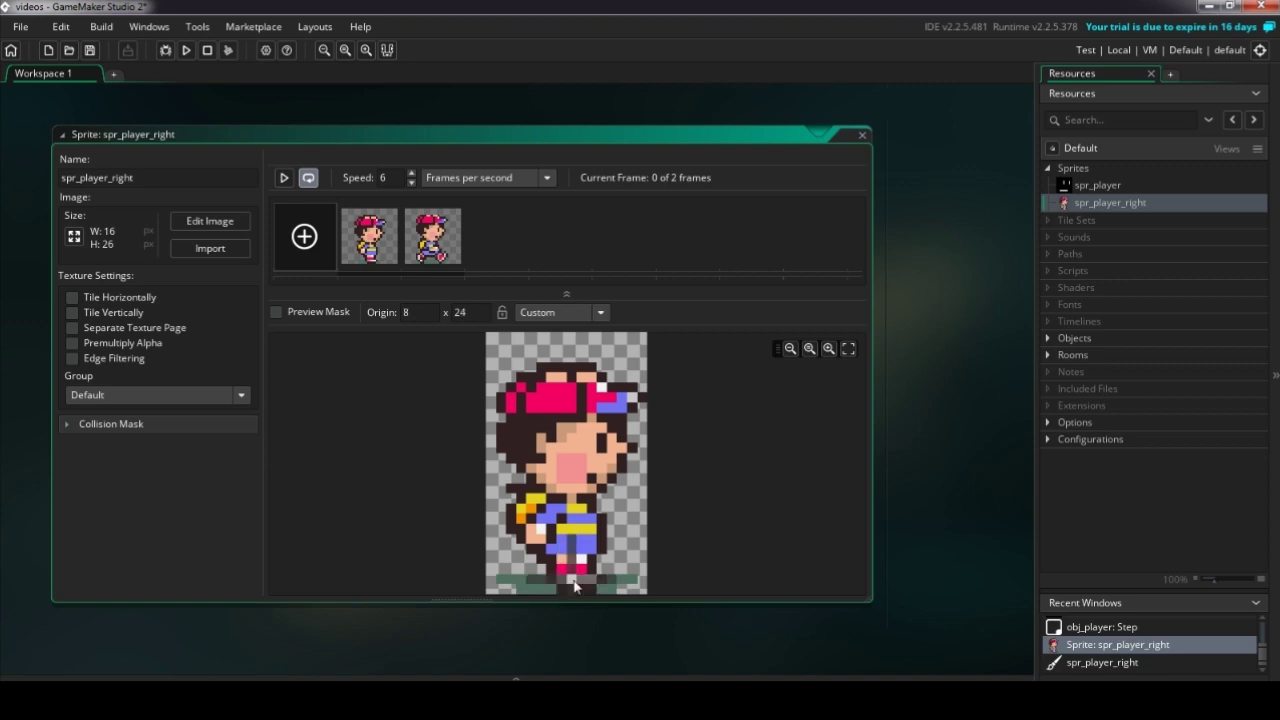
{"action": "left_click_drag", "start_coordinate": [574, 585], "coordinate": [576, 598]}
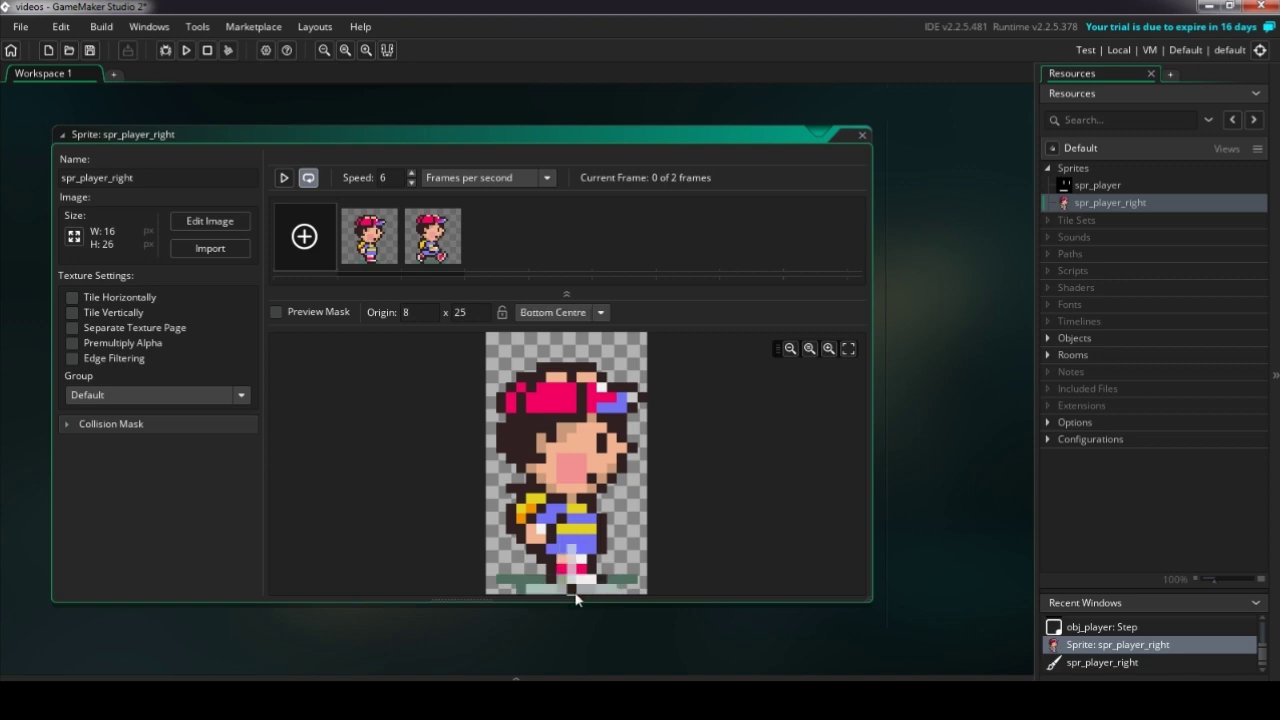
{"action": "left_click", "coordinate": [502, 312]}
{"action": "scroll", "coordinate": [648, 526], "scroll_direction": "down", "scroll_amount": 1}
{"action": "scroll", "coordinate": [648, 512], "scroll_direction": "up", "scroll_amount": 1}
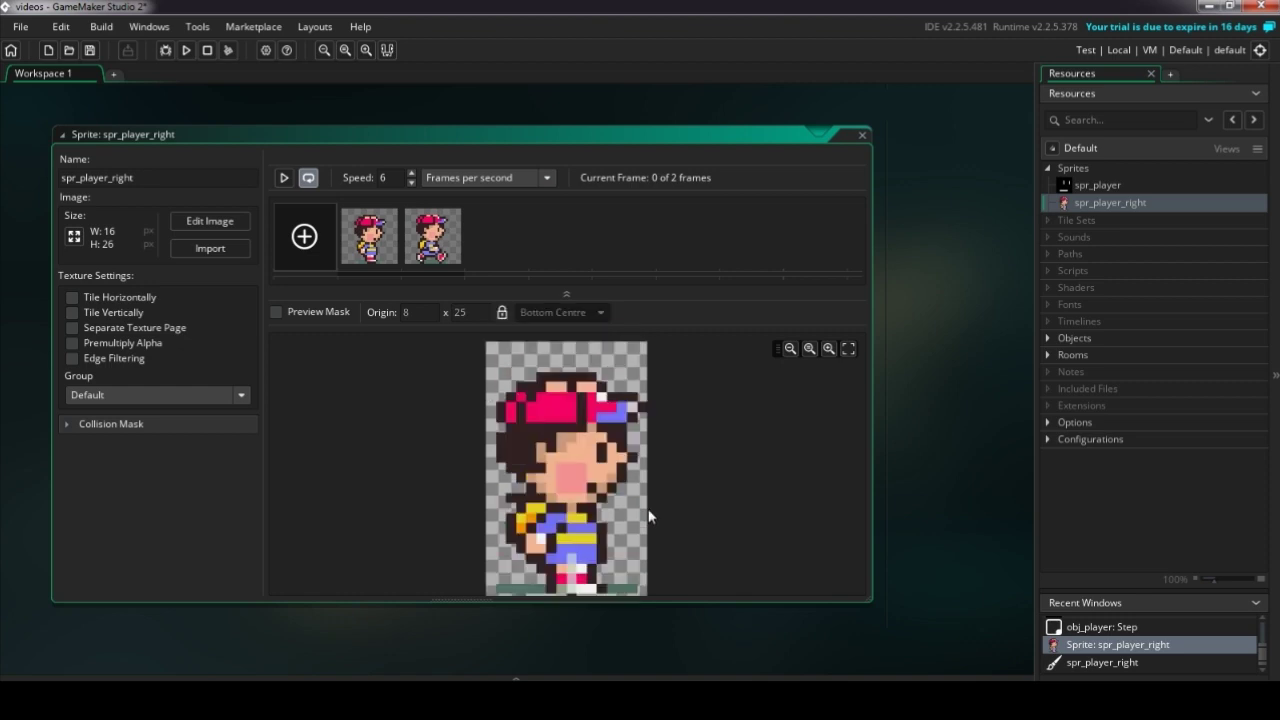
{"action": "scroll", "coordinate": [657, 498], "scroll_direction": "down", "scroll_amount": 1}
{"action": "middle_click_drag", "start_coordinate": [684, 438], "coordinate": [691, 494]}
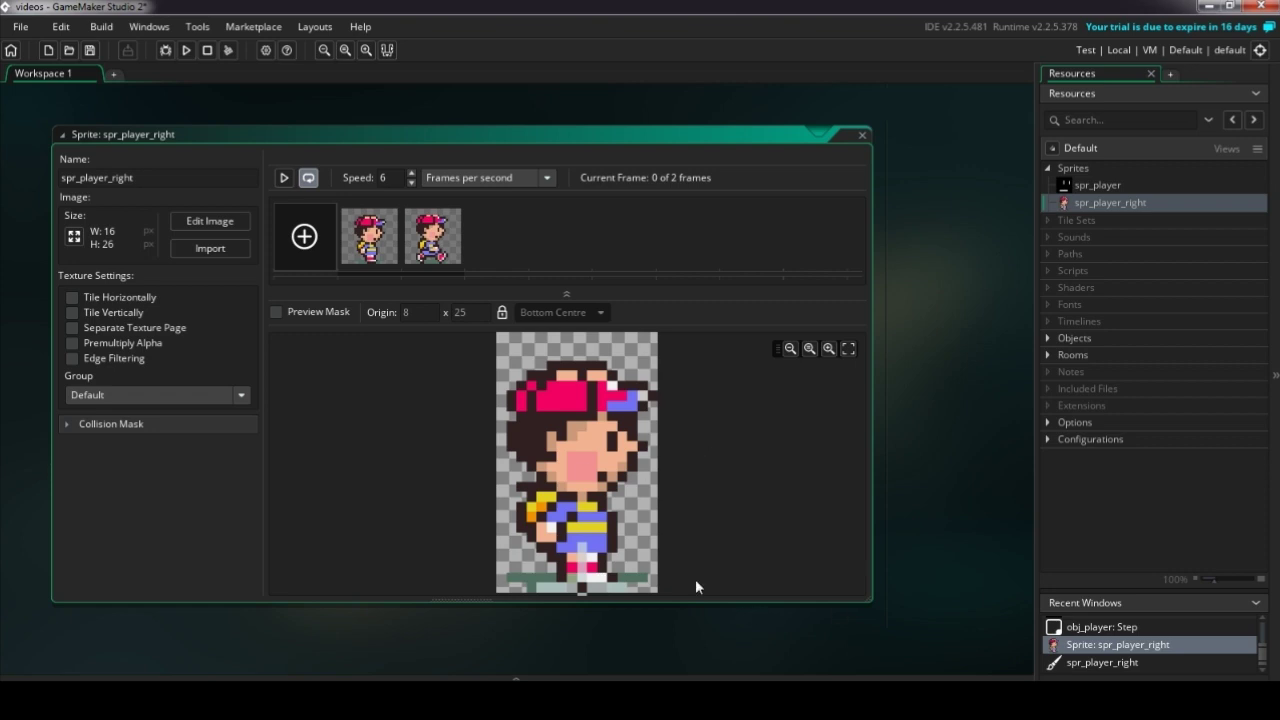
{"action": "left_click", "coordinate": [966, 383]}
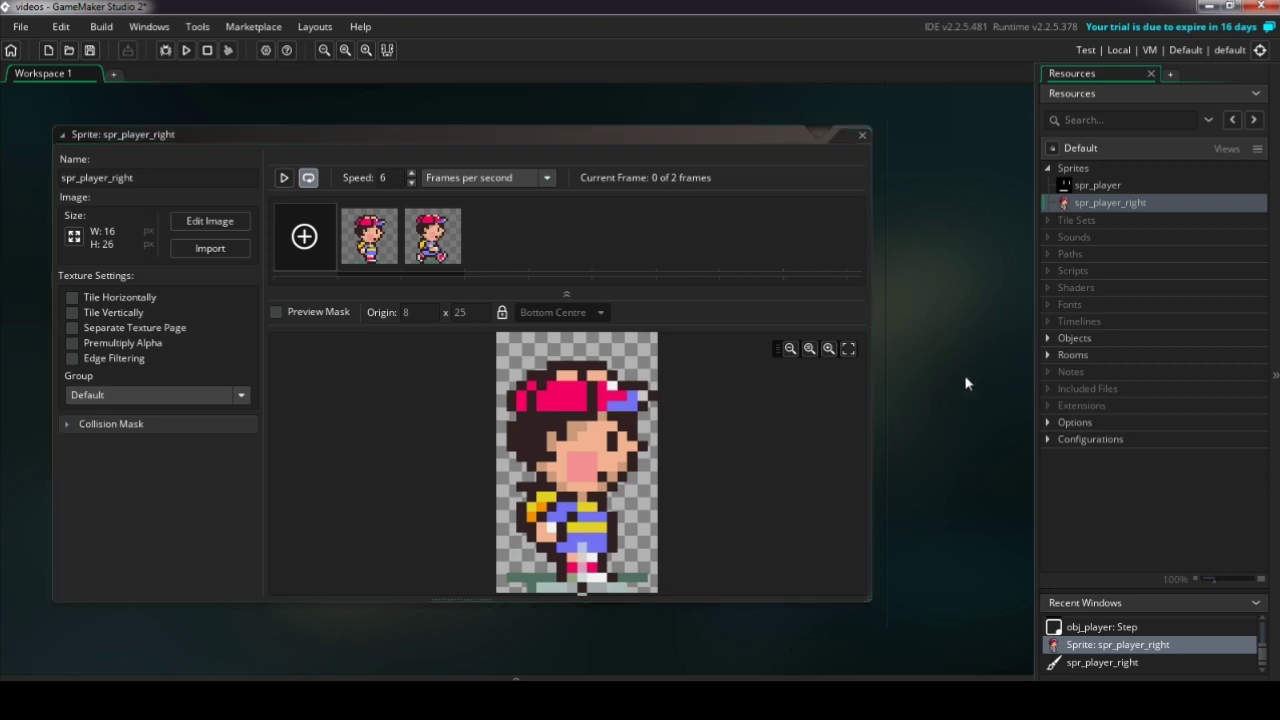
Step: Expand the Objects group, preview the two-frame spr_player_right animation, and return to its first frame
{"action": "left_click", "coordinate": [1047, 338]}
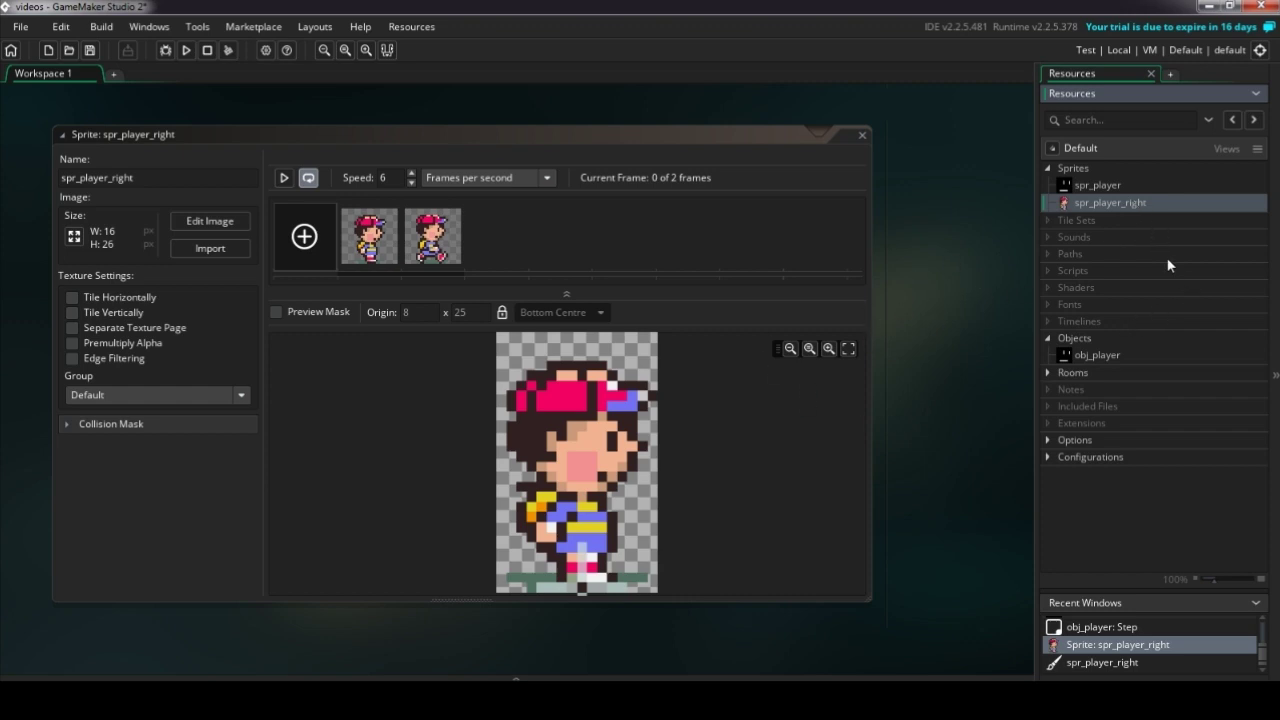
{"action": "right_click", "coordinate": [1123, 203]}
{"action": "left_click", "coordinate": [1167, 197]}
{"action": "left_click", "coordinate": [284, 177]}
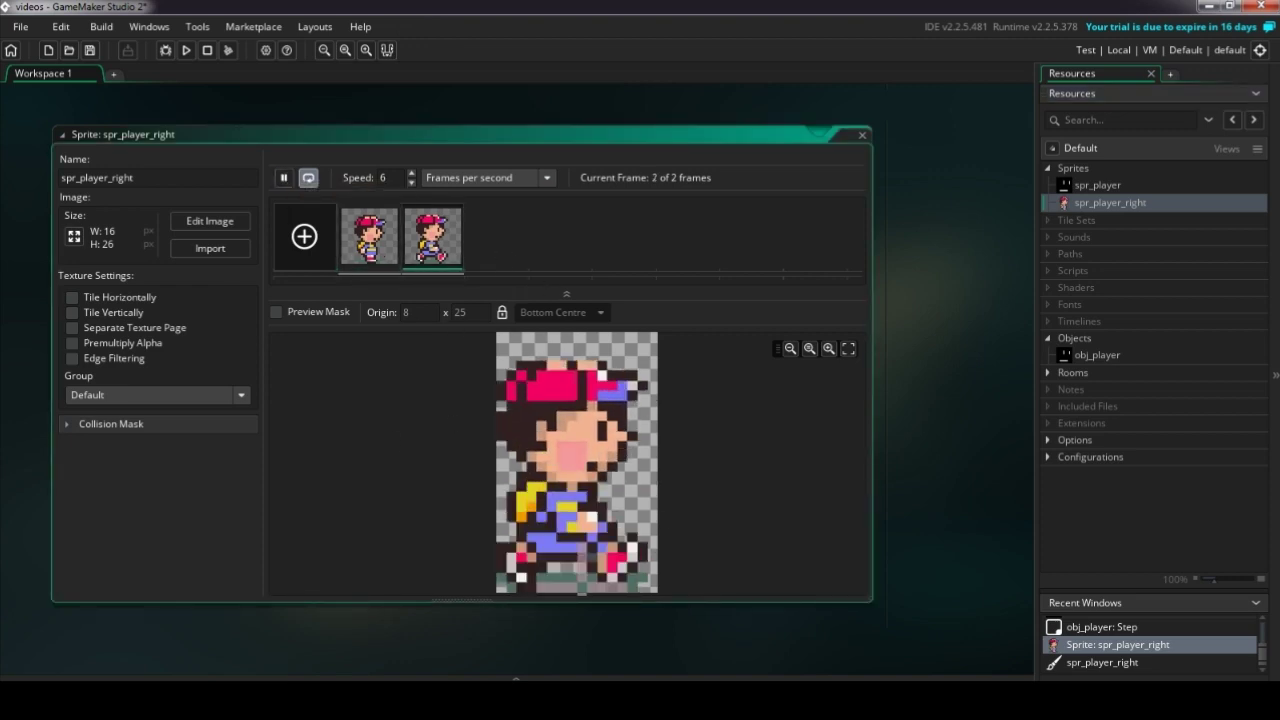
{"action": "left_click", "coordinate": [286, 180]}
{"action": "left_click", "coordinate": [386, 248]}
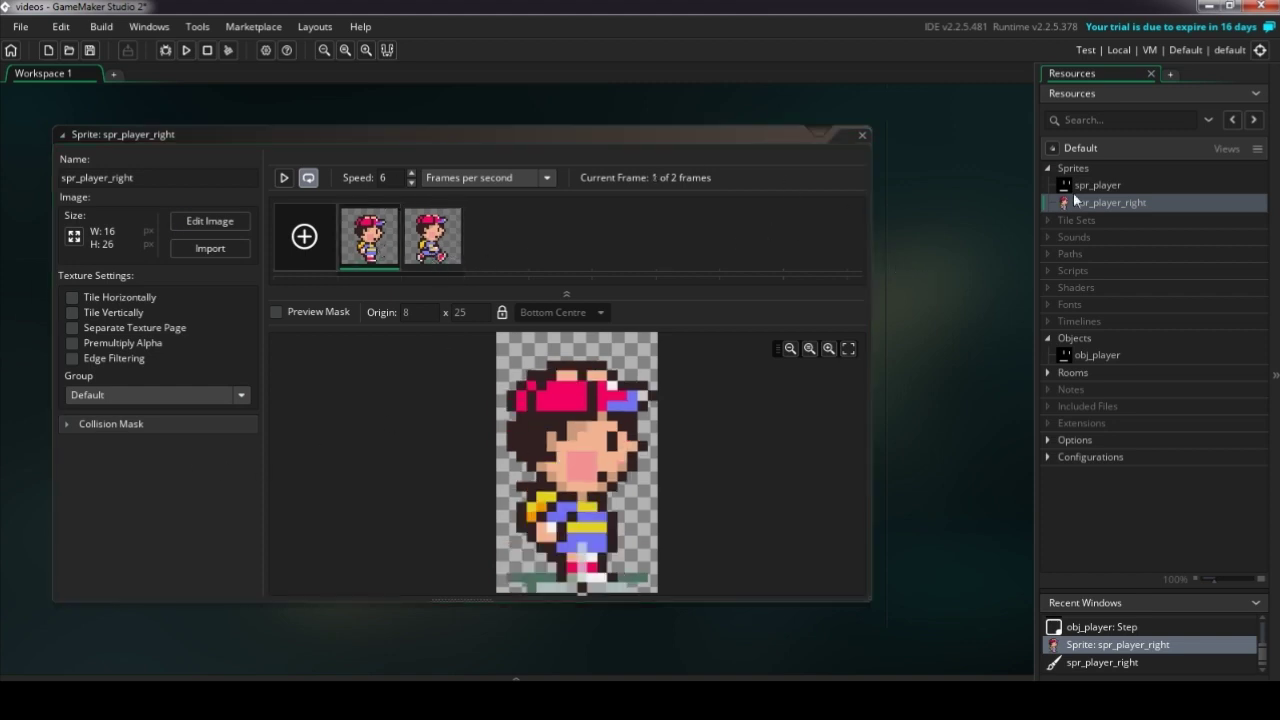
{"action": "left_click", "coordinate": [1095, 205]}
{"action": "left_click", "coordinate": [986, 241]}
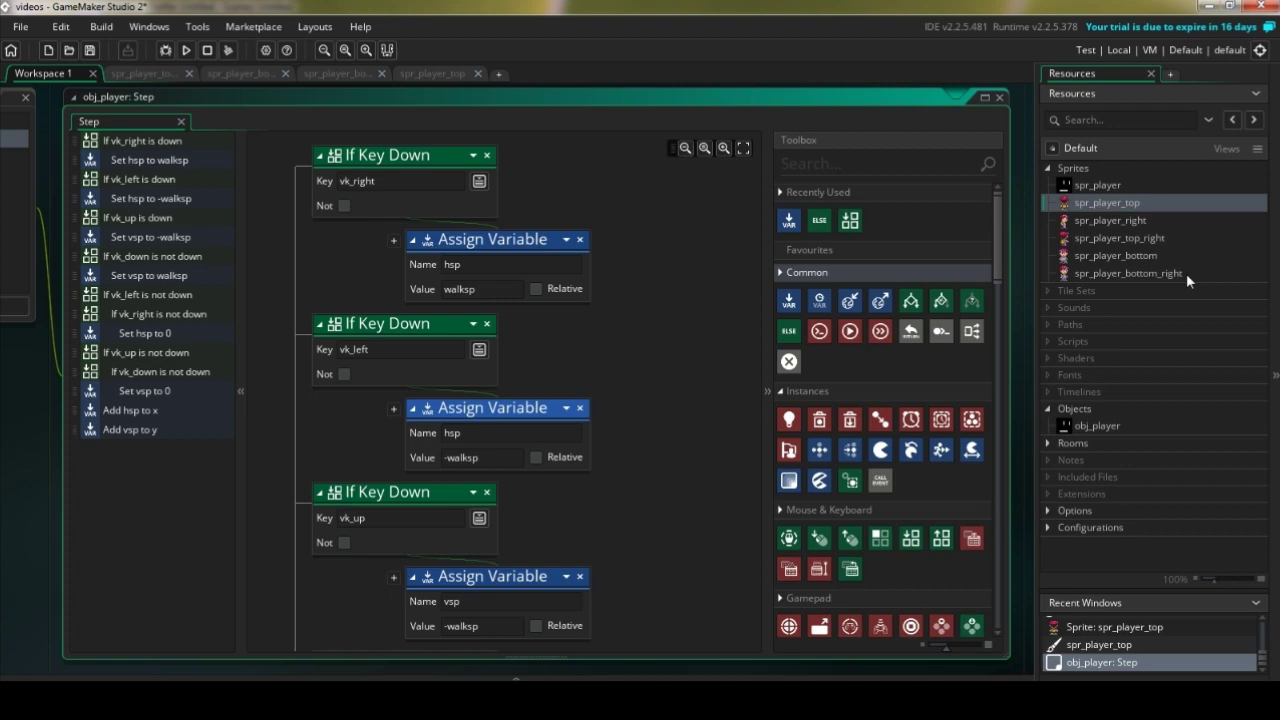
Step: Review the directional player sprites in the resources: spr_player_top, spr_player_right, spr_player_top_right, spr_player_bottom and spr_player_bottom_right
{"action": "left_click", "coordinate": [1152, 276]}
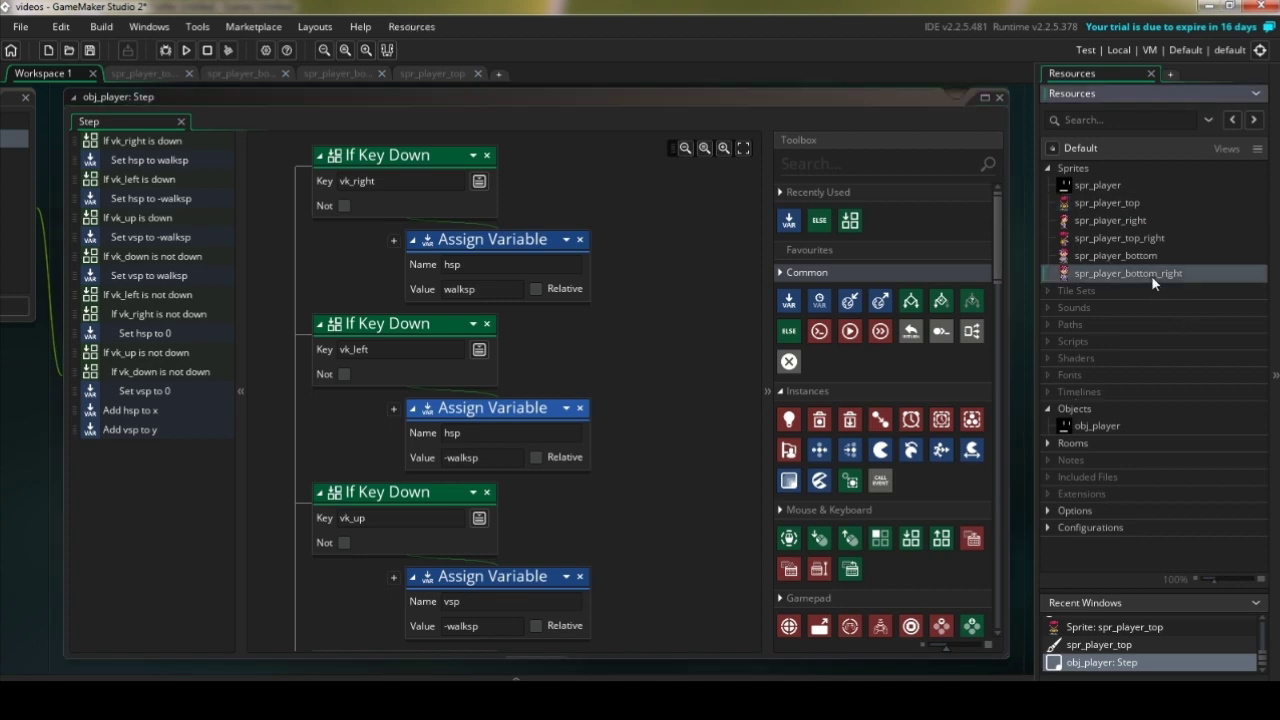
{"action": "left_click", "coordinate": [1156, 240]}
{"action": "left_click", "coordinate": [1178, 255]}
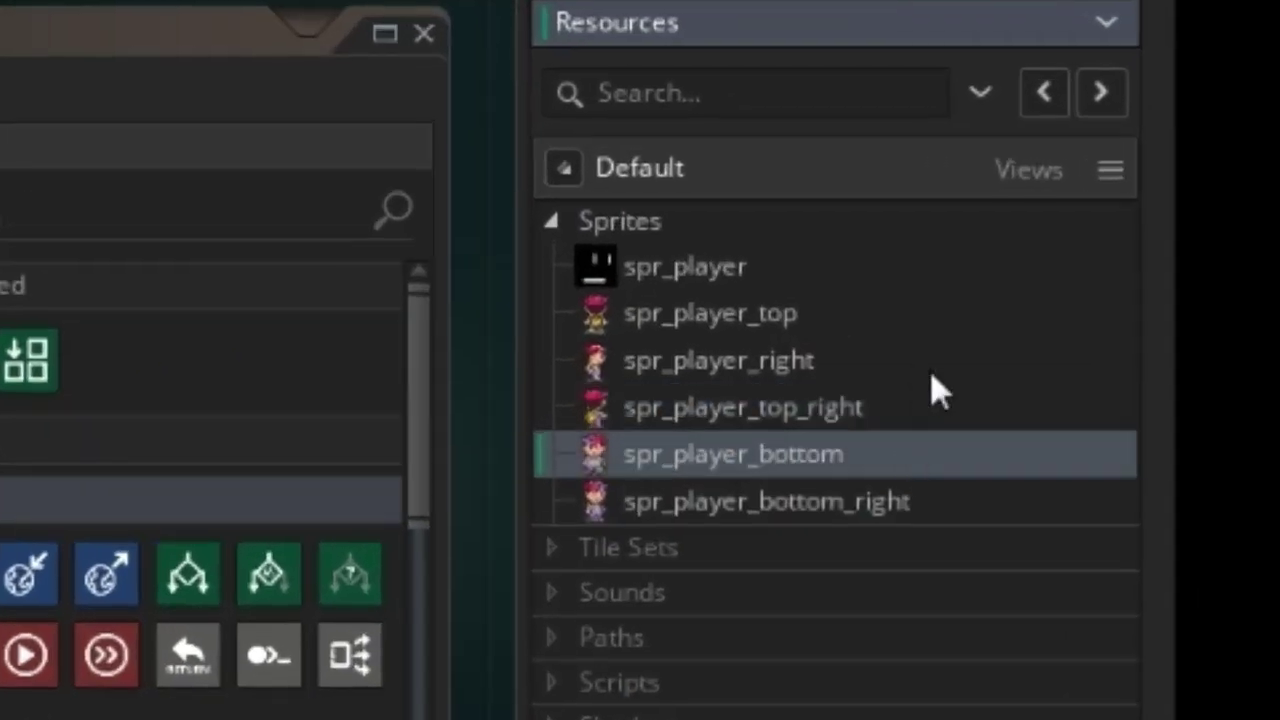
{"action": "left_click", "coordinate": [946, 398]}
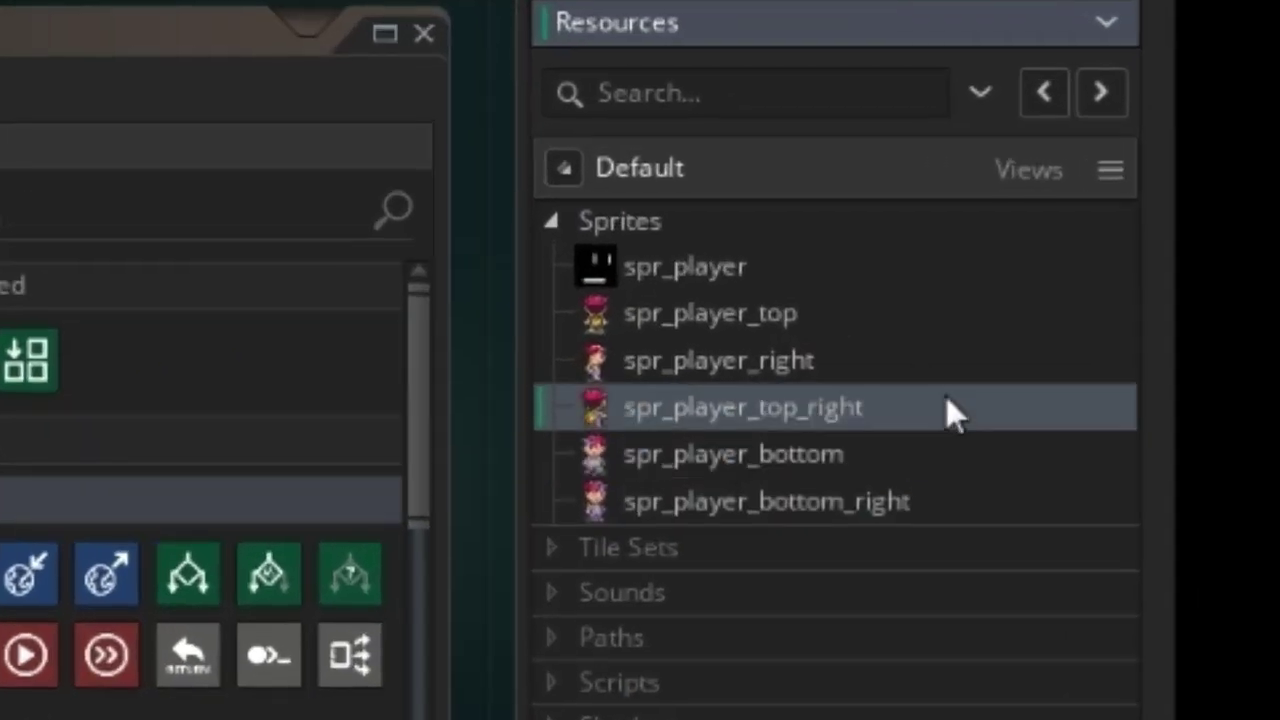
{"action": "double_click", "coordinate": [914, 380]}
{"action": "left_click", "coordinate": [775, 322]}
{"action": "middle_click_drag", "start_coordinate": [230, 535], "coordinate": [87, 290]}
{"action": "middle_click_drag", "start_coordinate": [210, 22], "coordinate": [489, 616]}
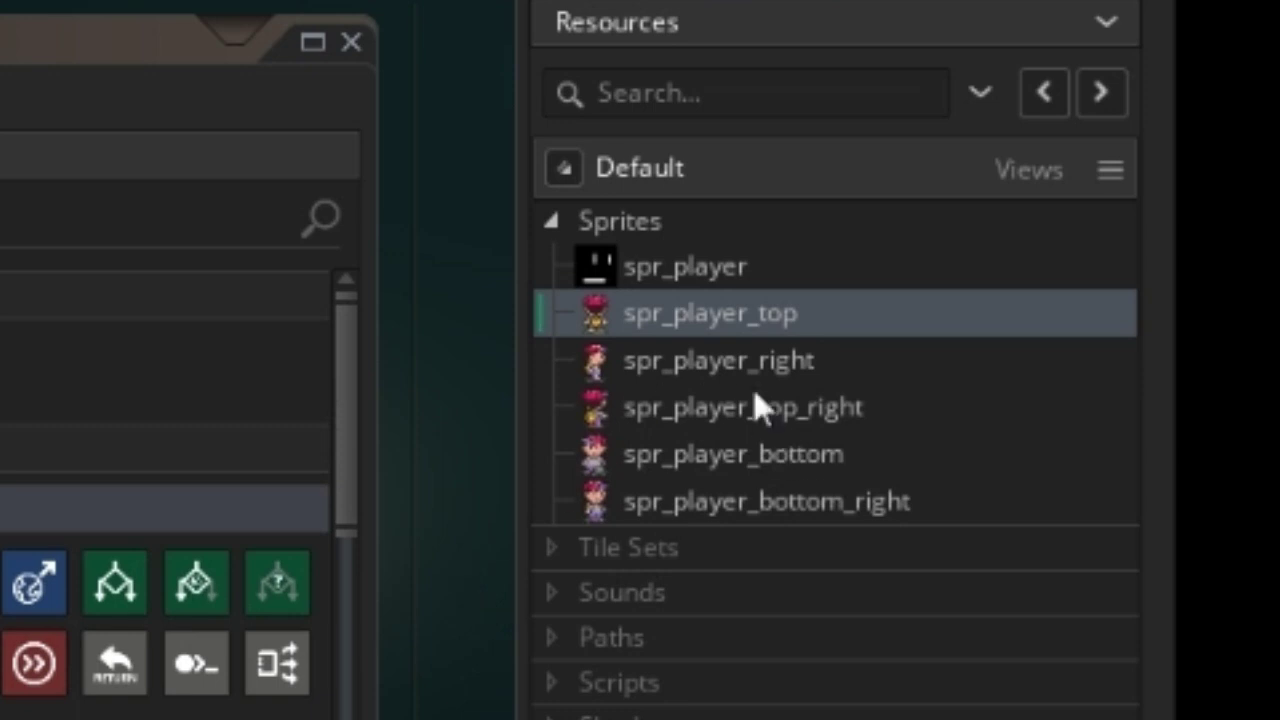
Step: Flip the copied character brush horizontally and back, and stamp it facing right onto the empty first frame of spr_player_bottom_right
{"action": "double_click", "coordinate": [800, 502]}
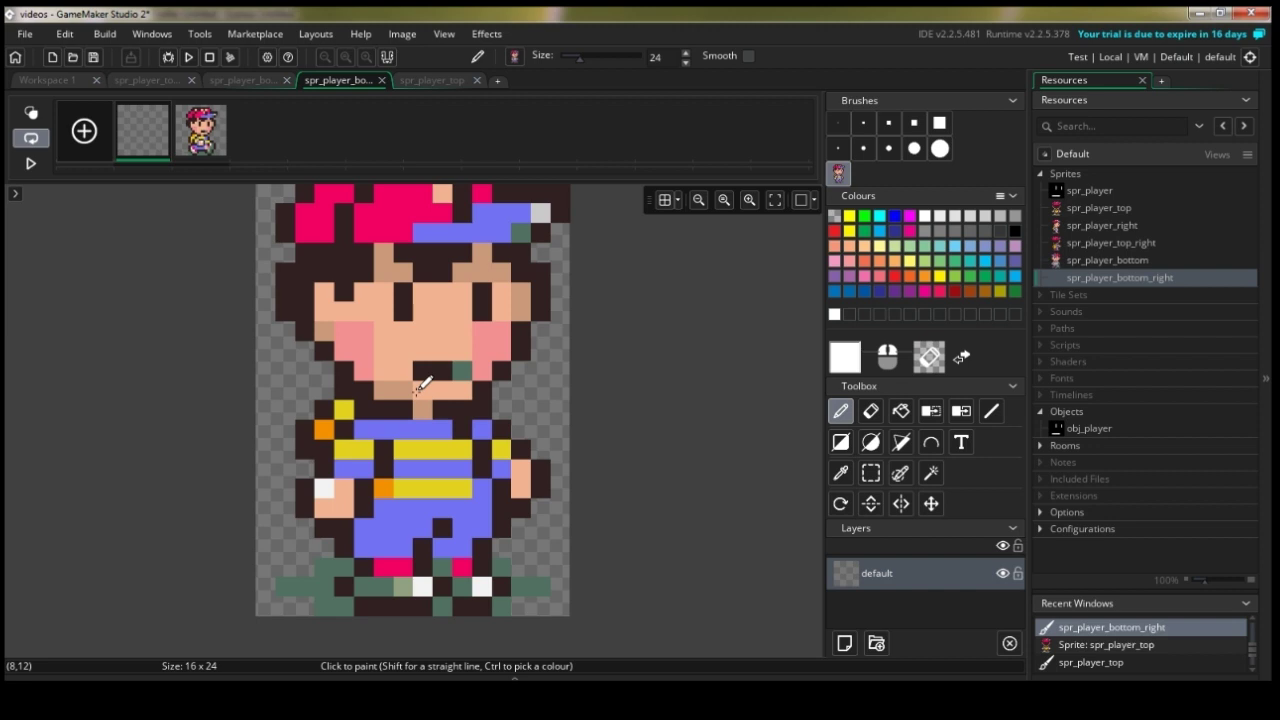
{"action": "key", "text": "x"}
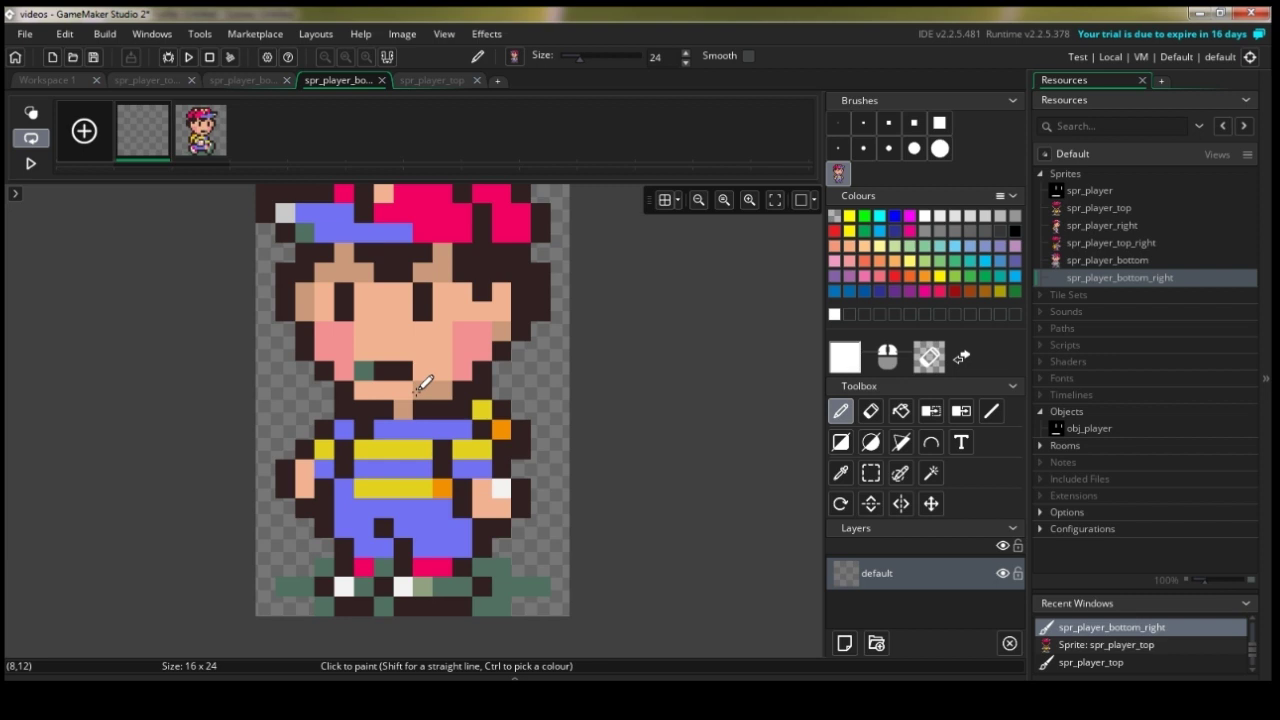
{"action": "key", "text": "m"}
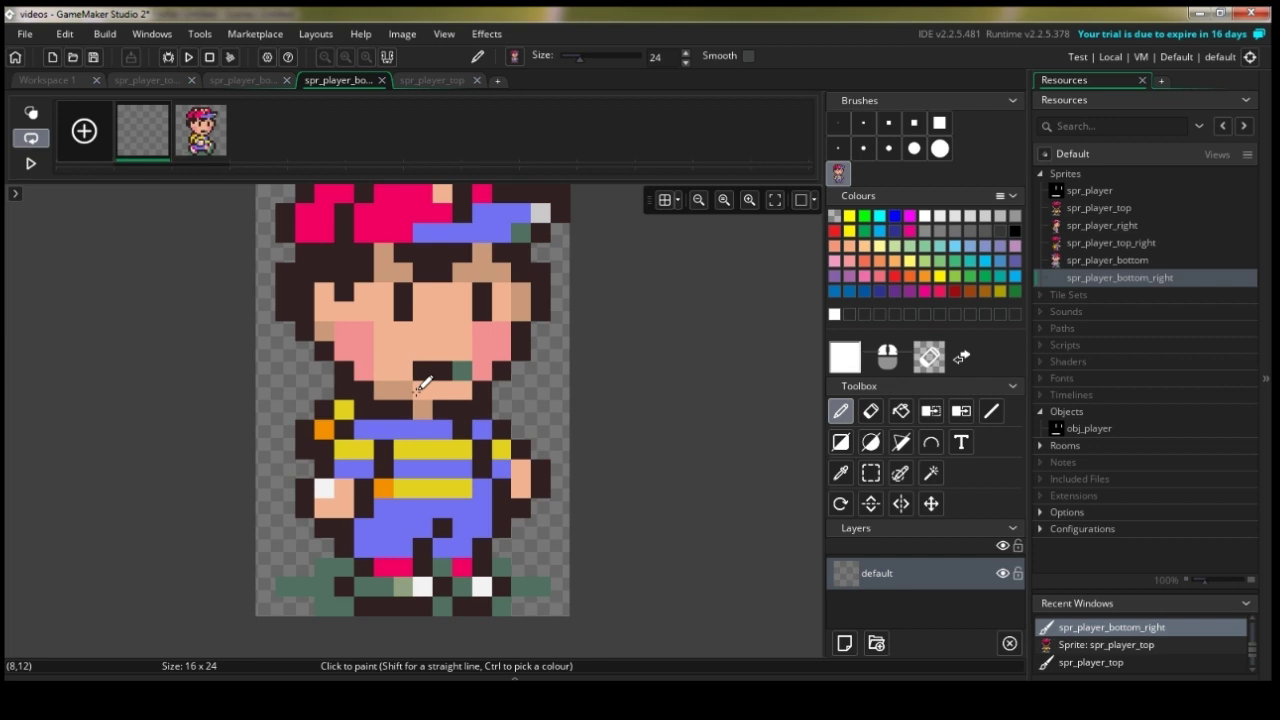
{"action": "key", "text": "shift+h"}
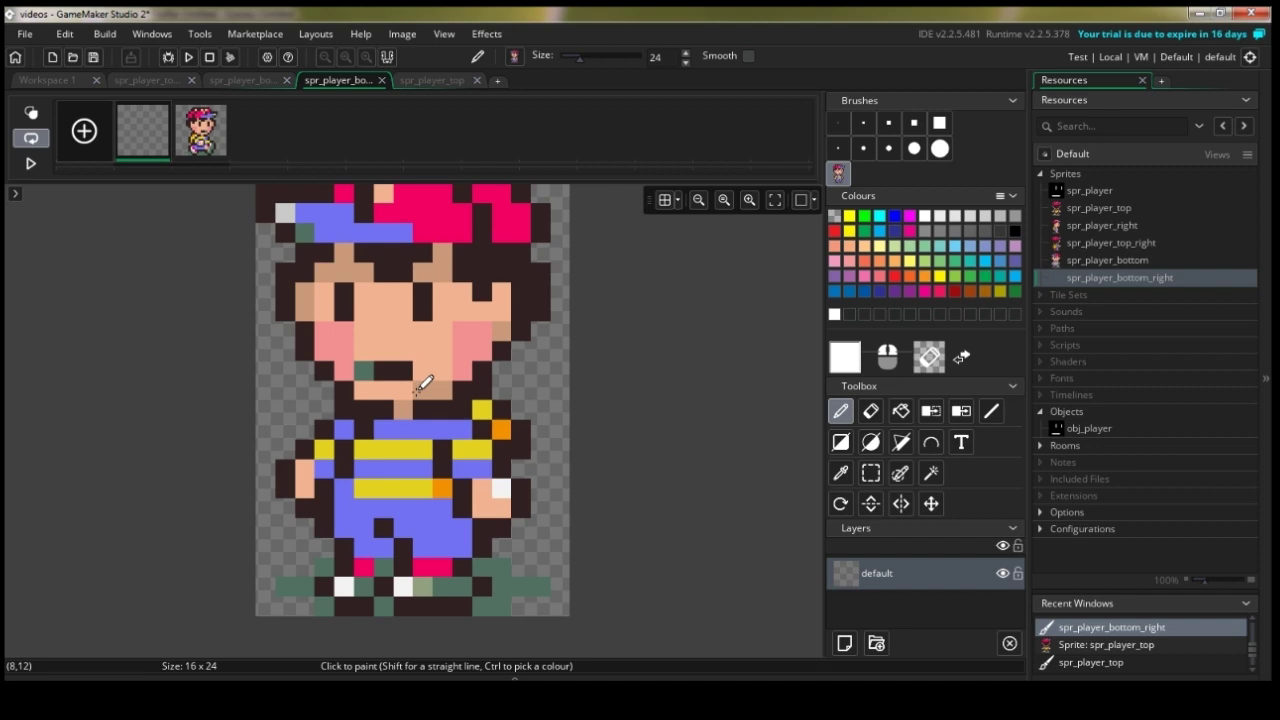
{"action": "key", "text": "shift+h"}
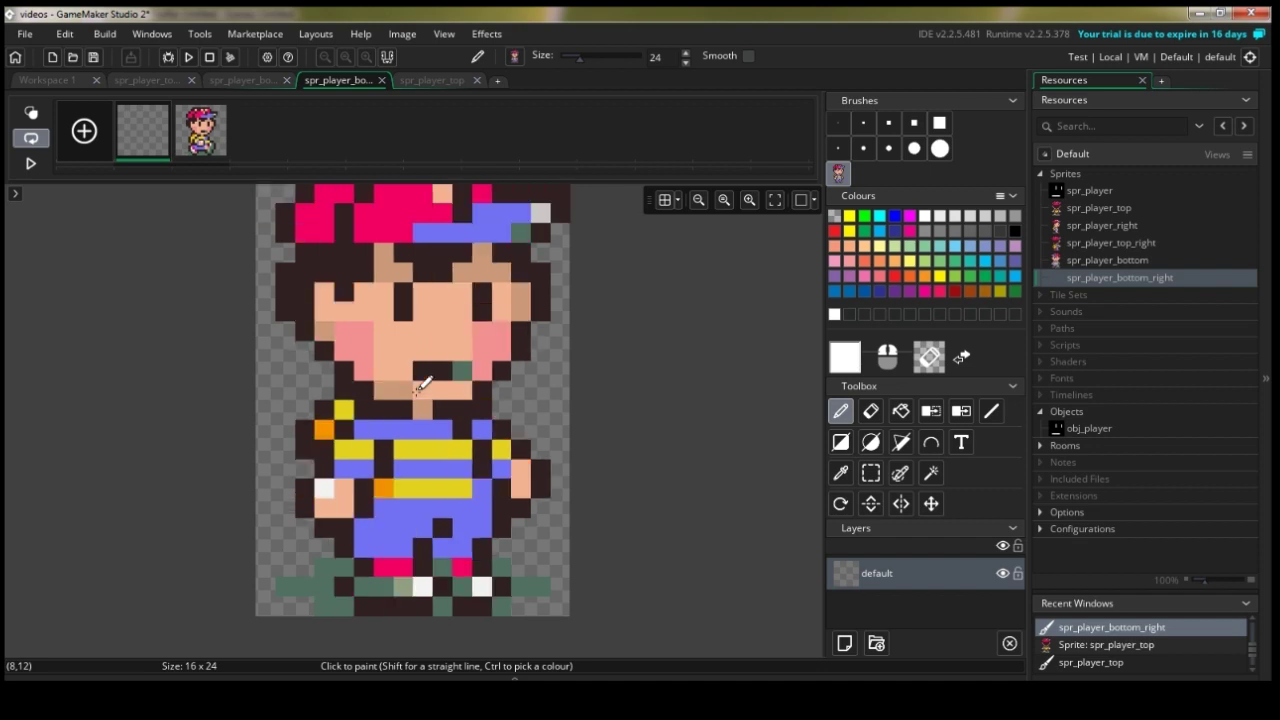
{"action": "left_click", "coordinate": [419, 389]}
{"action": "middle_click_drag", "start_coordinate": [663, 337], "coordinate": [628, 376]}
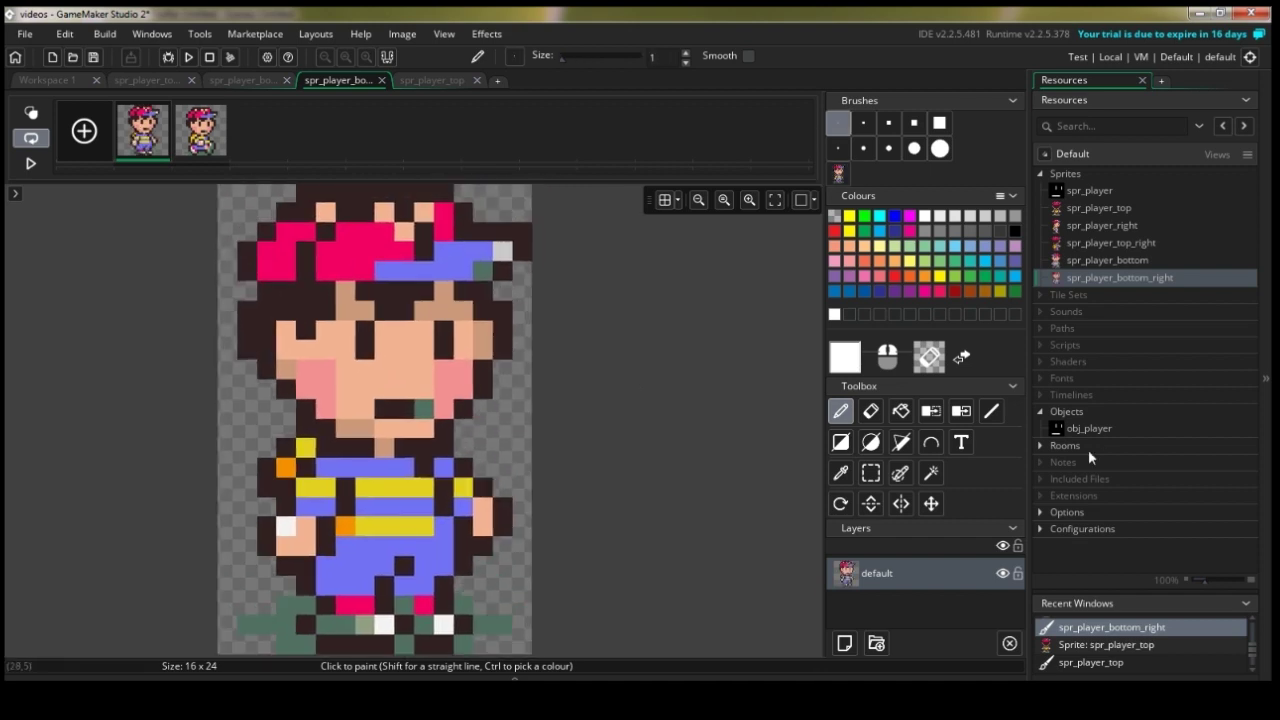
{"action": "middle_click_drag", "start_coordinate": [614, 314], "coordinate": [575, 337]}
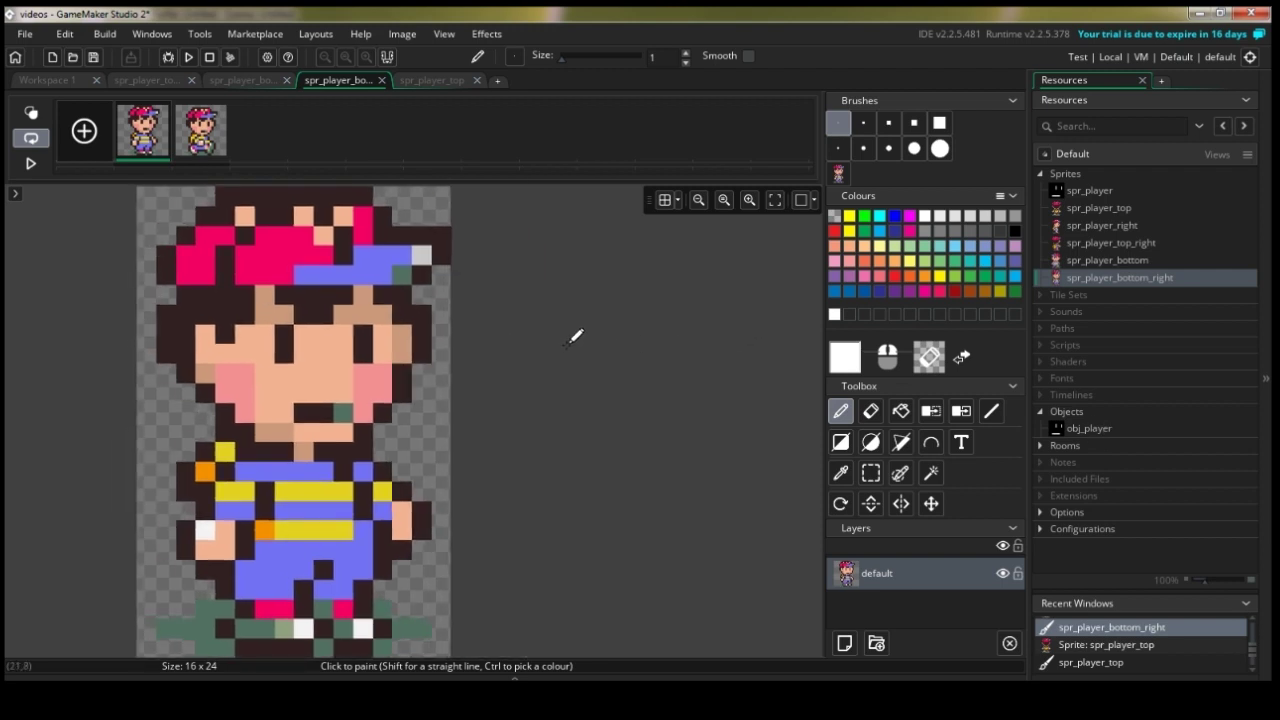
{"action": "middle_click_drag", "start_coordinate": [549, 418], "coordinate": [619, 421]}
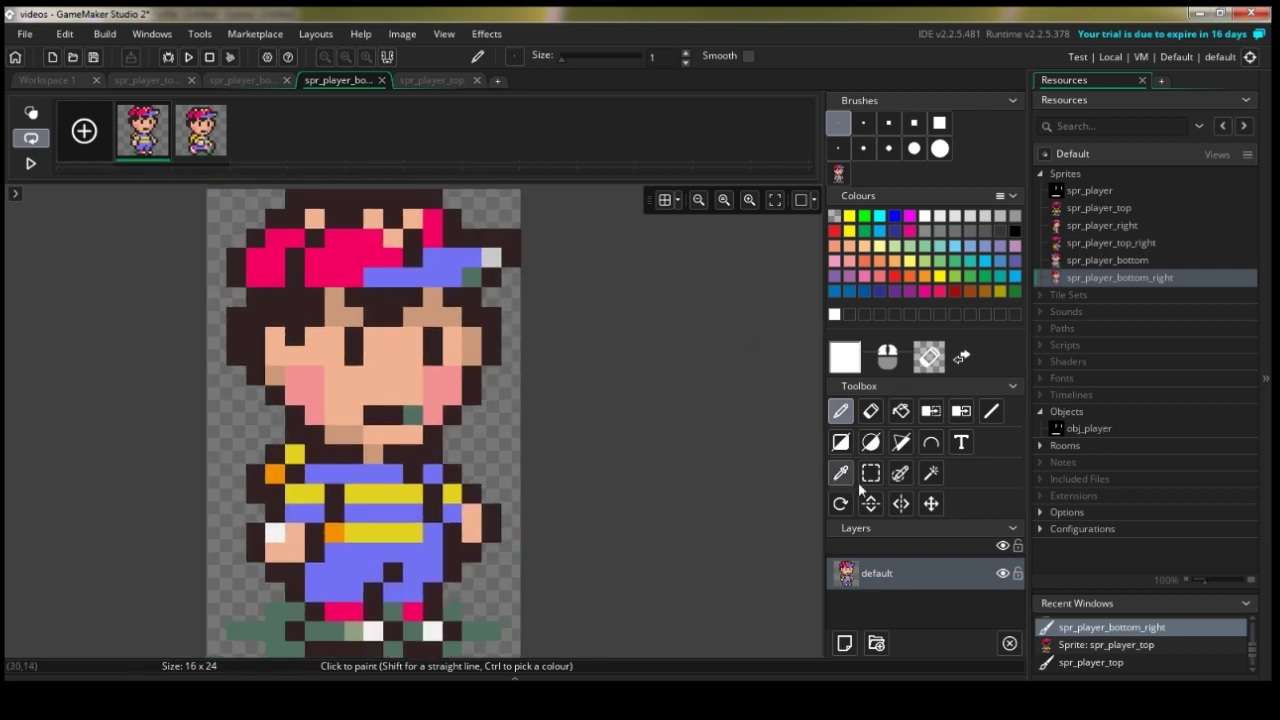
Step: Open obj_player together with its Step event
{"action": "double_click", "coordinate": [1085, 428]}
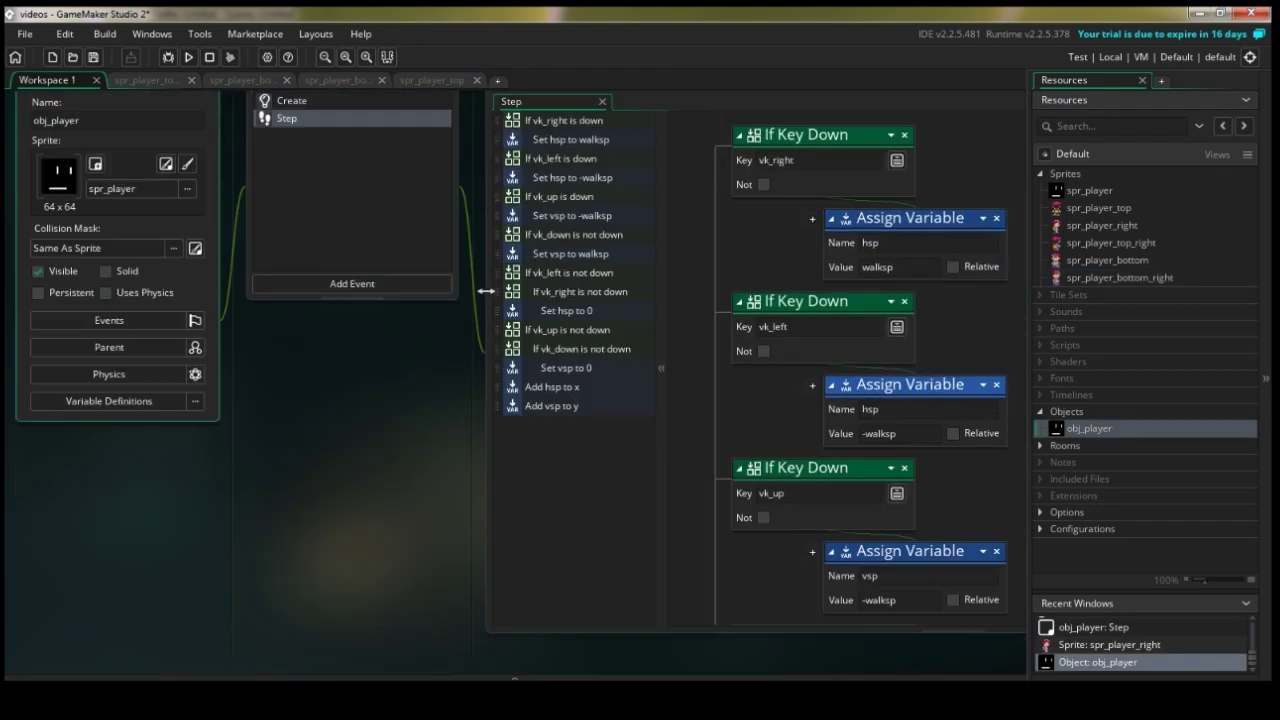